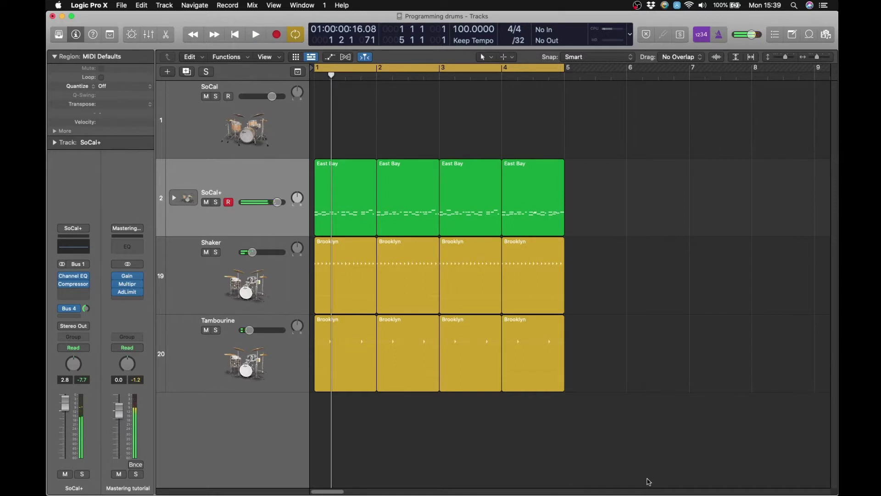
- Return the playhead to bar 1 and show the SoCal drum track's kit patches in the Library
{"action": "key", "text": "Return"}
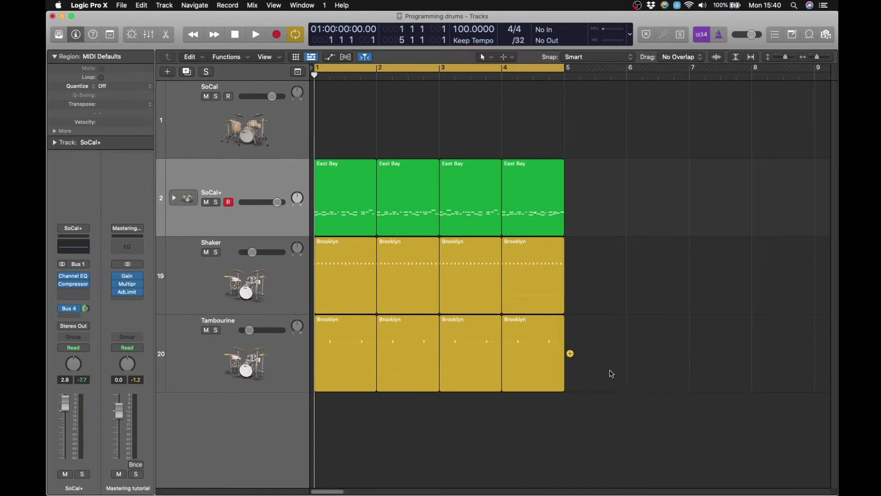
{"action": "left_click", "coordinate": [198, 122]}
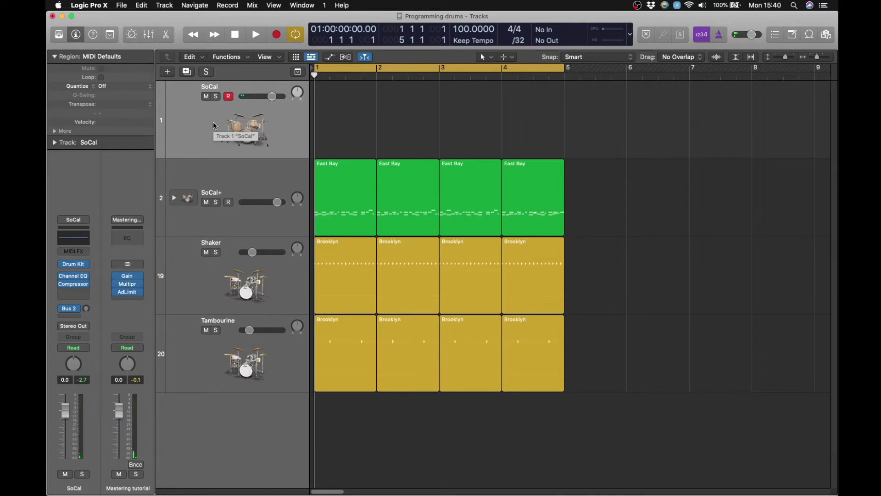
{"action": "key", "text": "y"}
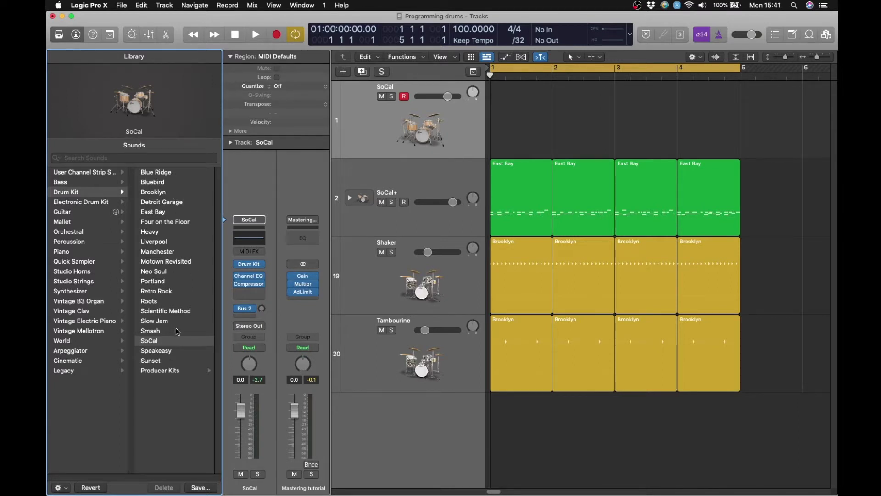
- Inspect the snare and a cymbal in the SoCal track's Drum Kit Designer, and close the plug-in and the Library
{"action": "left_click", "coordinate": [248, 263]}
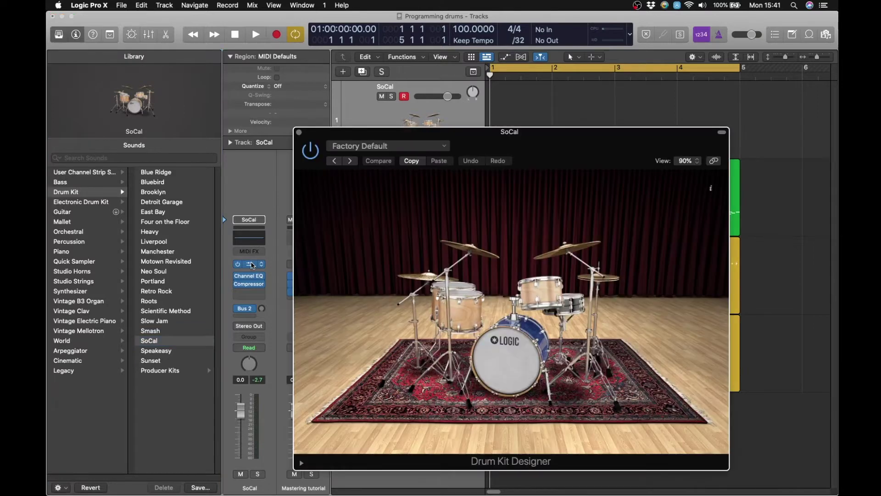
{"action": "left_click_drag", "start_coordinate": [490, 137], "coordinate": [336, 68]}
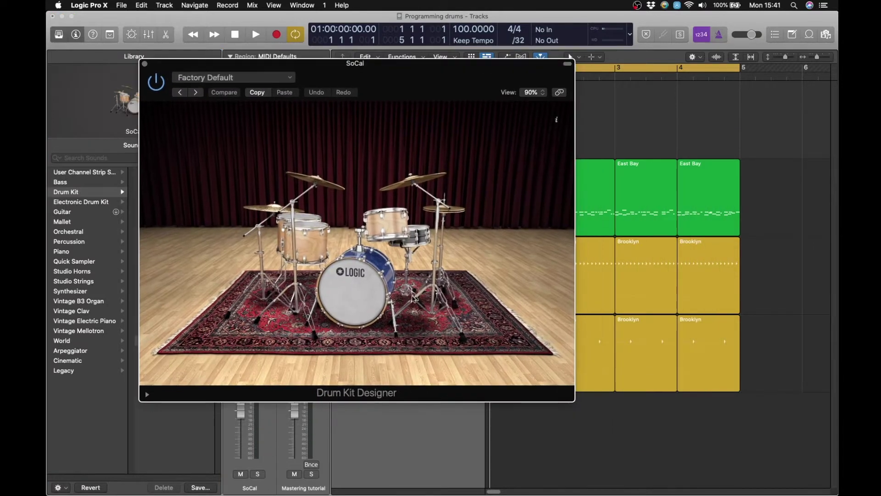
{"action": "left_click", "coordinate": [418, 237]}
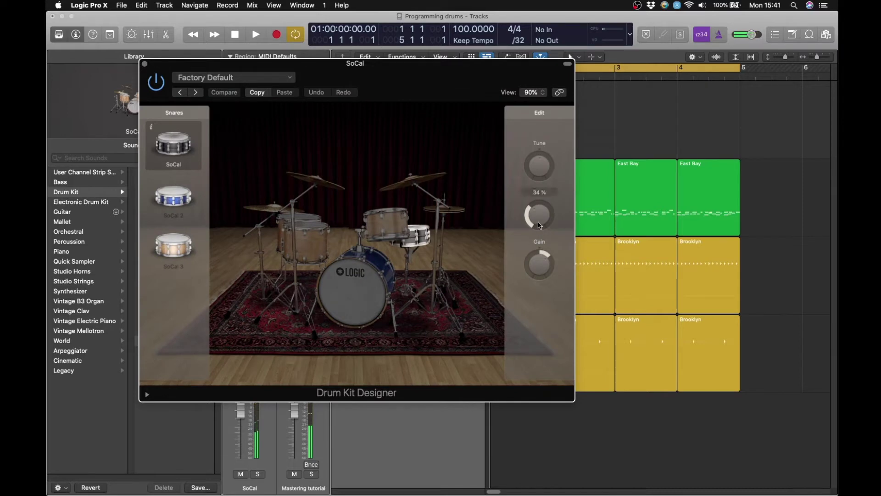
{"action": "mouse_move", "coordinate": [544, 279]}
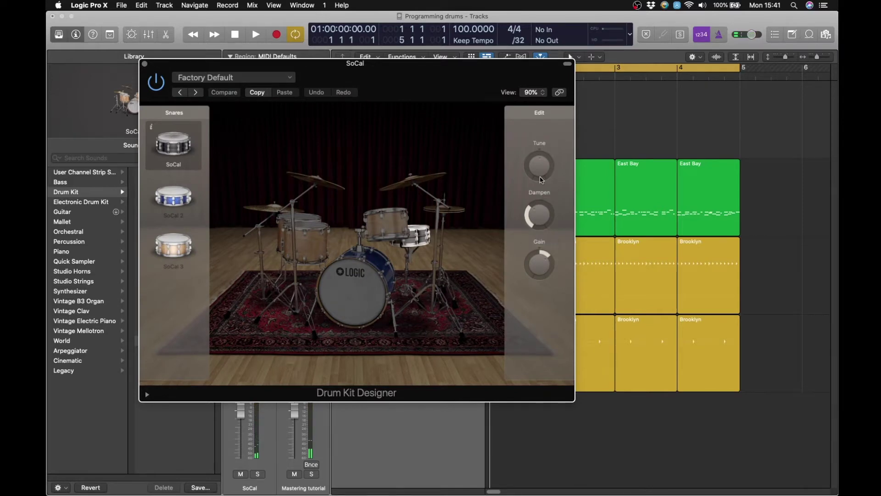
{"action": "left_click", "coordinate": [323, 189]}
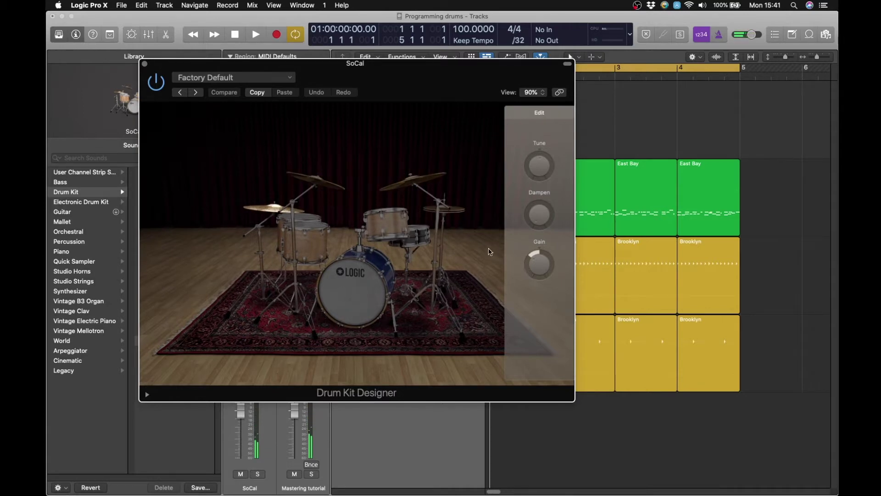
{"action": "mouse_move", "coordinate": [135, 88]}
{"action": "left_click", "coordinate": [145, 64]}
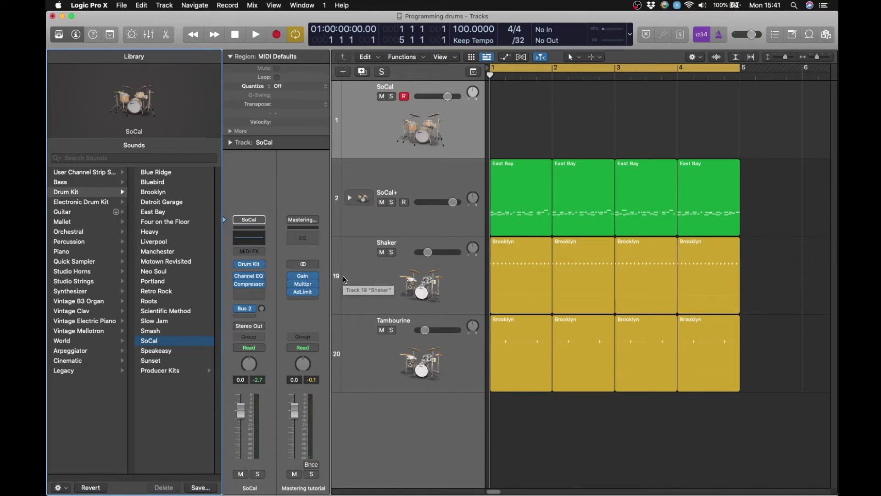
{"action": "key", "text": "y"}
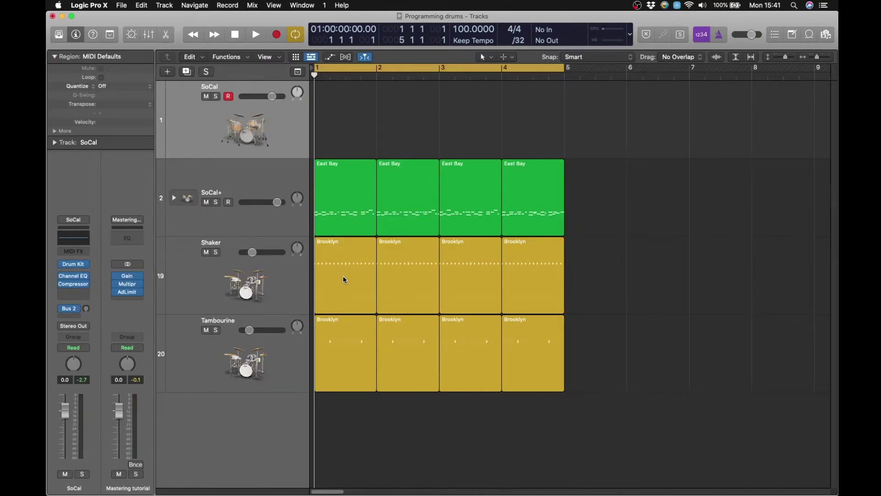
- Move all existing East Bay and Brooklyn regions so that they start at bar 9
{"action": "left_click_drag", "start_coordinate": [618, 439], "coordinate": [779, 207]}
{"action": "left_click", "coordinate": [673, 252]}
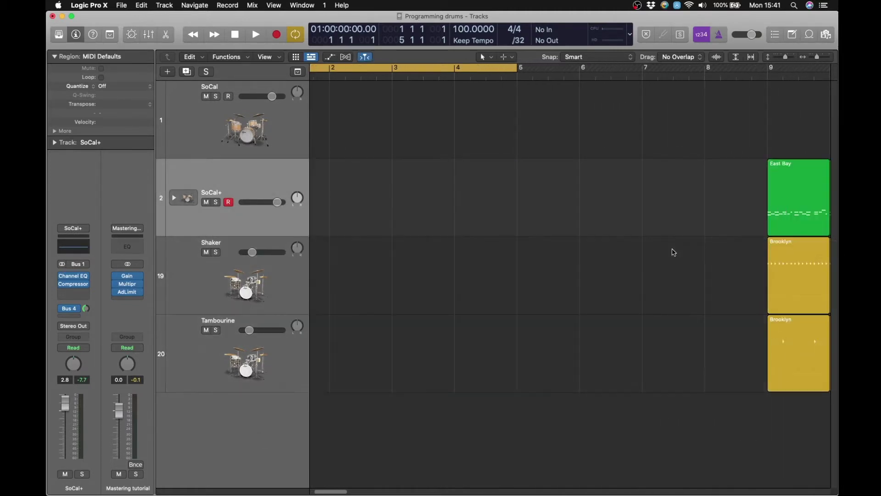
{"action": "scroll", "coordinate": [673, 252], "scroll_direction": "left", "scroll_amount": 2}
- Create an empty one-bar region at bar 1 on the SoCal track with the Pencil tool and set the cycle range to bar 1
{"action": "left_click", "coordinate": [212, 127]}
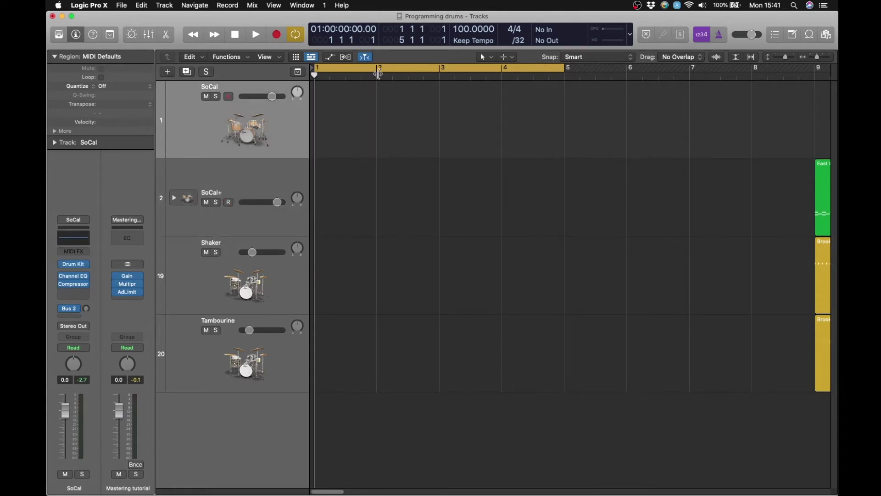
{"action": "left_click", "coordinate": [377, 67]}
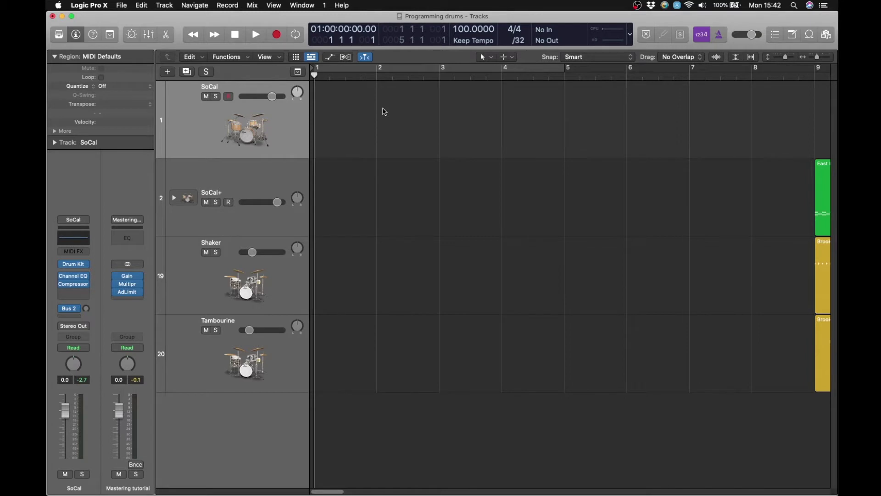
{"action": "key", "text": "t"}
{"action": "key", "text": "p"}
{"action": "left_click", "coordinate": [347, 125]}
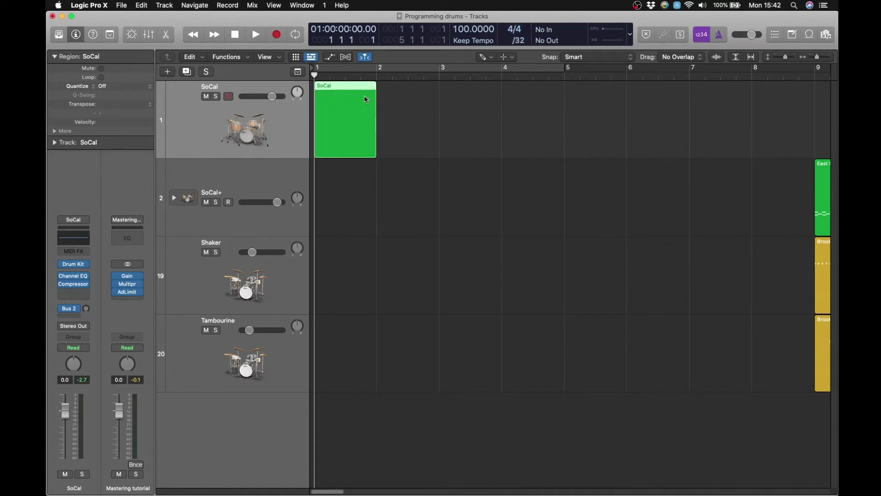
{"action": "left_click_drag", "start_coordinate": [346, 70], "coordinate": [377, 76]}
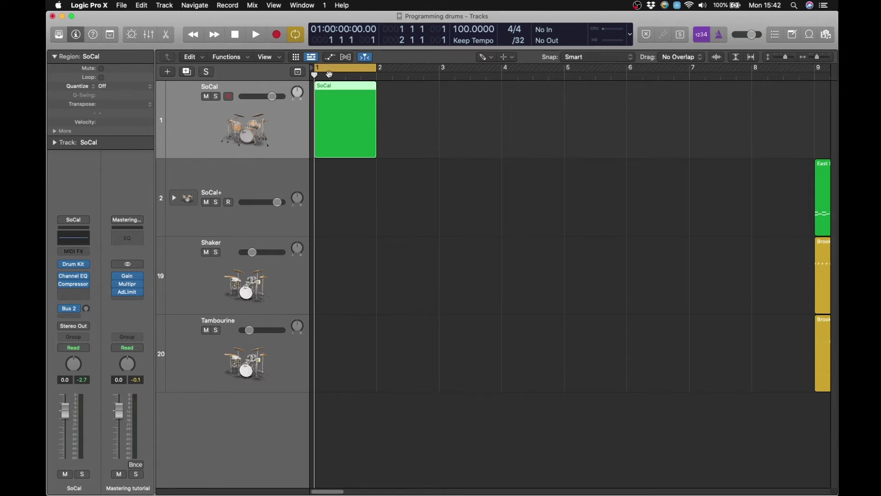
- Open the new SoCal region in the Piano Roll and audition several of the drum sounds on its keyboard, starting with Snare Center
{"action": "double_click", "coordinate": [348, 119]}
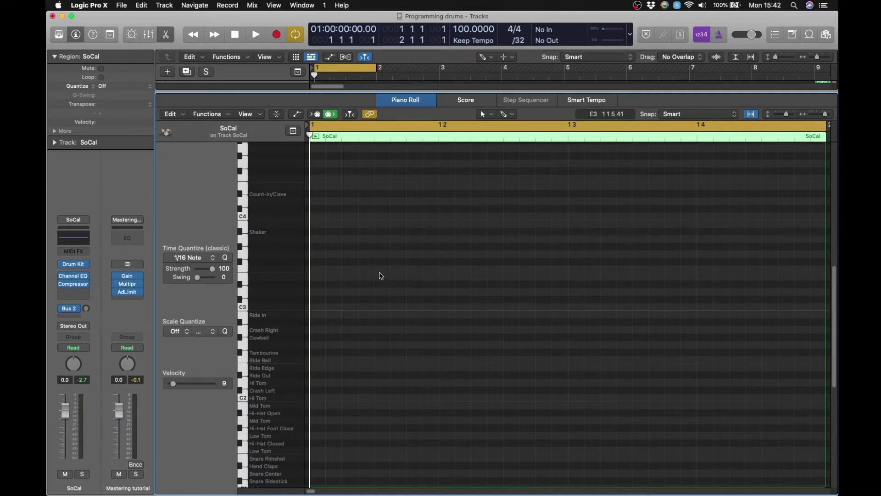
{"action": "left_click_drag", "start_coordinate": [835, 274], "coordinate": [836, 313]}
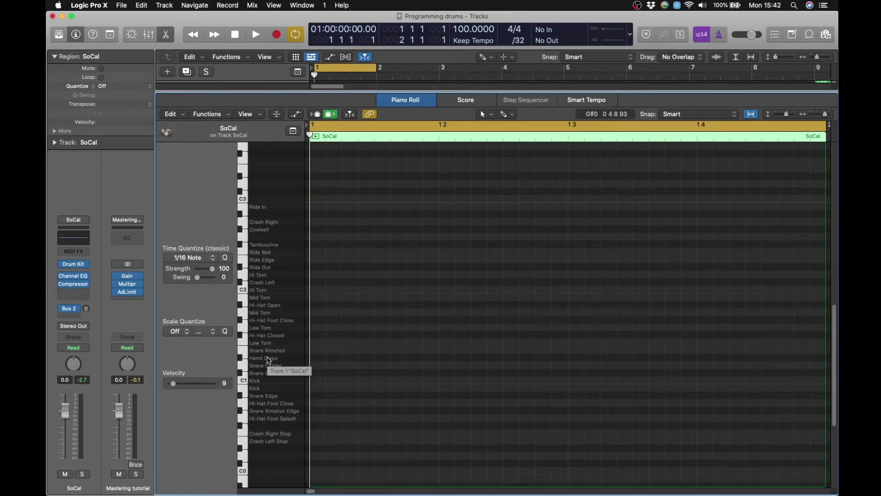
{"action": "left_click", "coordinate": [243, 367]}
{"action": "left_click", "coordinate": [243, 324]}
{"action": "left_click", "coordinate": [244, 306]}
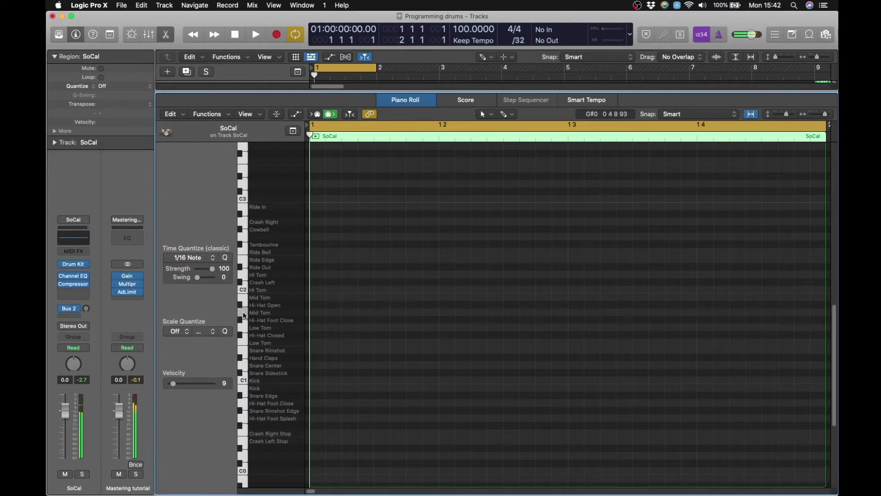
{"action": "left_click", "coordinate": [244, 343]}
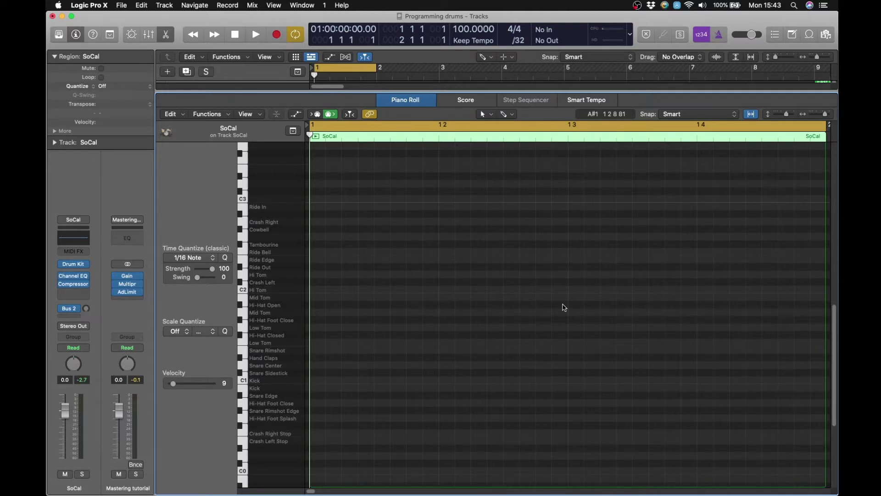
- Draw a Kick note on C1 at beat 1 with the Pencil tool
{"action": "key", "text": "t"}
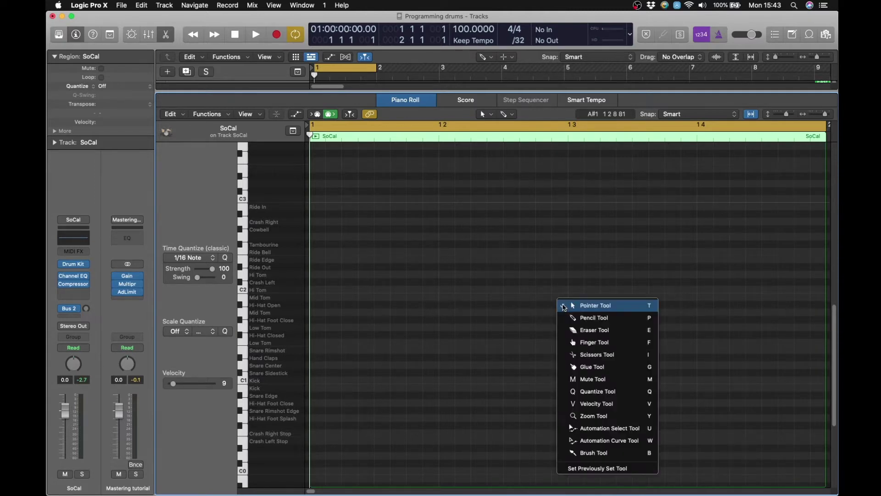
{"action": "left_click", "coordinate": [578, 317]}
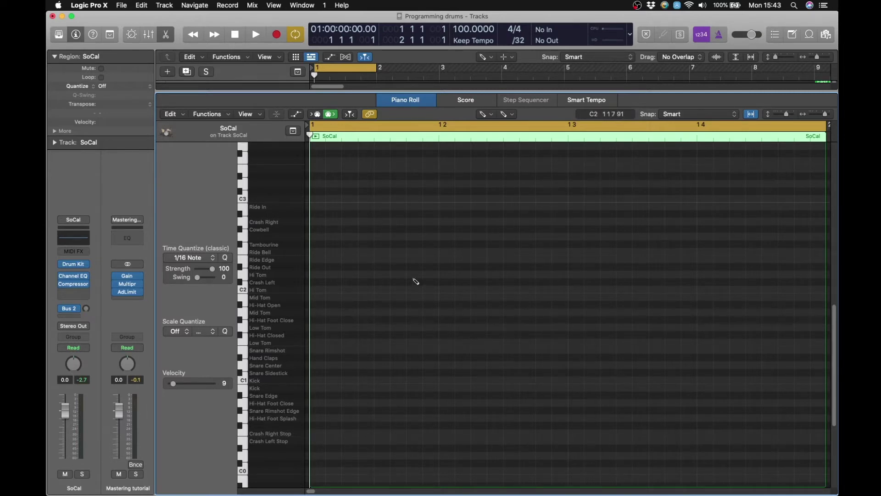
{"action": "left_click", "coordinate": [317, 382]}
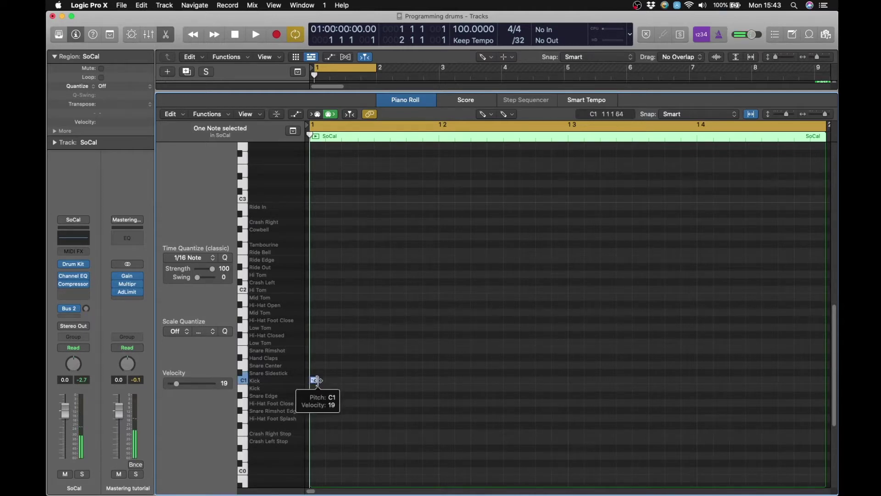
- Raise the kick note's velocity to 56 with the Velocity tool
{"action": "key", "text": "t"}
{"action": "key", "text": "Down"}
{"action": "key", "text": "Down"}
{"action": "key", "text": "Down"}
{"action": "key", "text": "Down"}
{"action": "key", "text": "Down"}
{"action": "key", "text": "Down"}
{"action": "key", "text": "Down"}
{"action": "key", "text": "Down"}
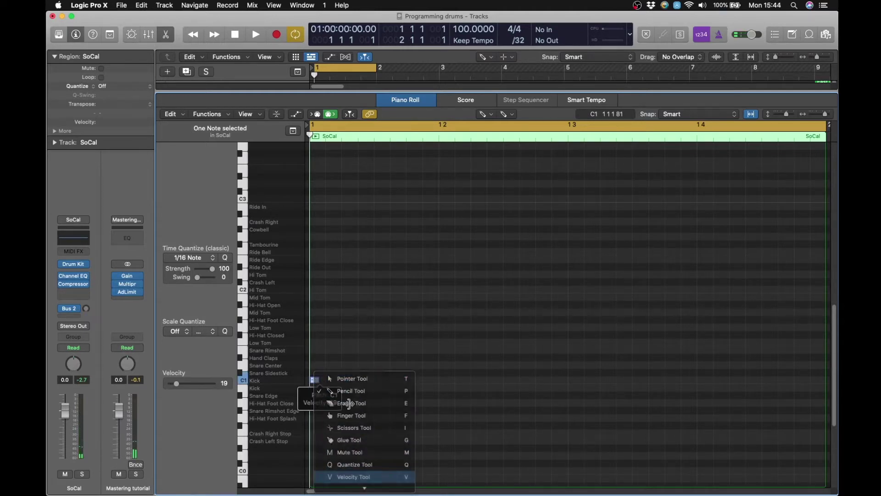
{"action": "key", "text": "Return"}
{"action": "left_click_drag", "start_coordinate": [316, 382], "coordinate": [317, 342]}
- Draw Snare Center notes on beats 2 and 4, switch back to the Pointer tool and play the looped pattern
{"action": "key", "text": "t"}
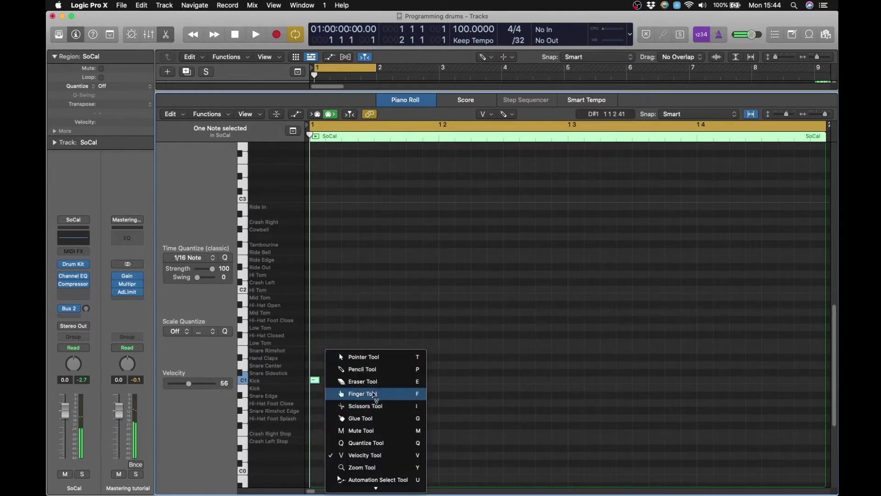
{"action": "left_click", "coordinate": [362, 369]}
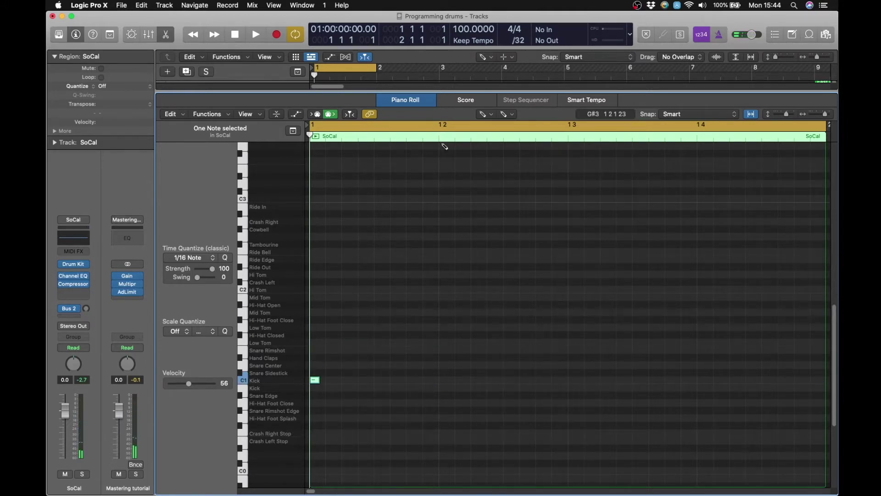
{"action": "left_click", "coordinate": [442, 365]}
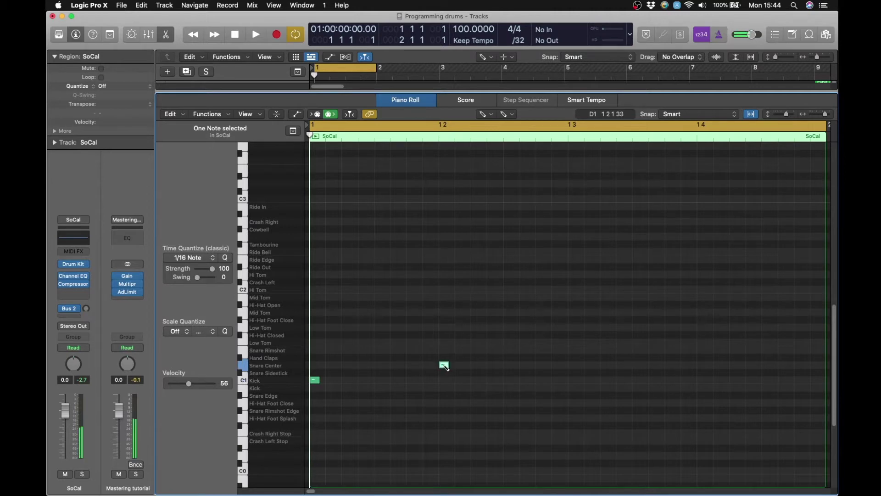
{"action": "left_click", "coordinate": [702, 366]}
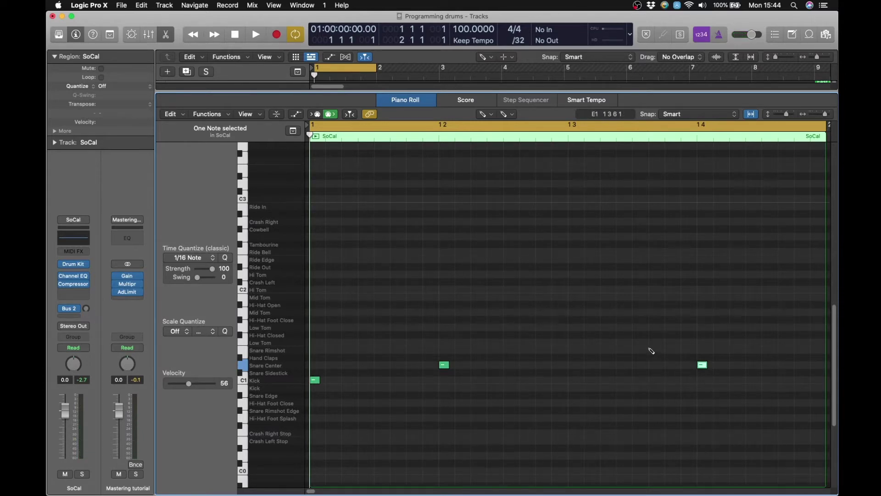
{"action": "key", "text": "t"}
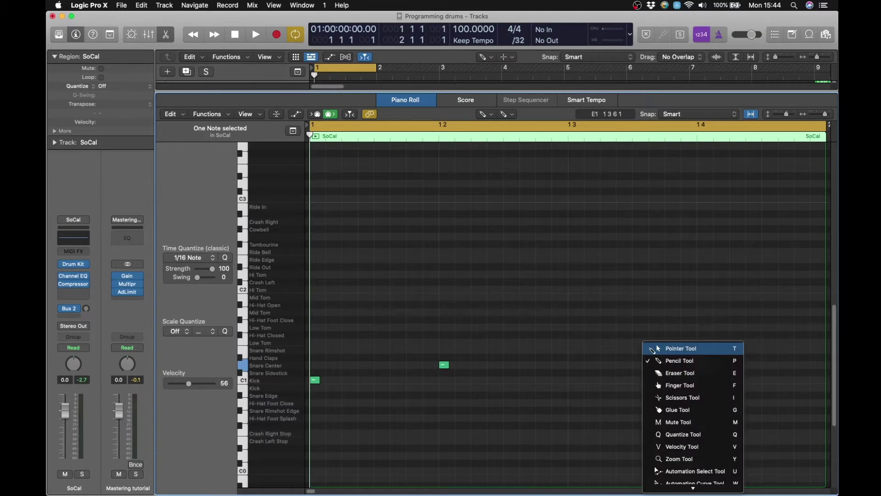
{"action": "key", "text": "t"}
{"action": "left_click", "coordinate": [712, 410]}
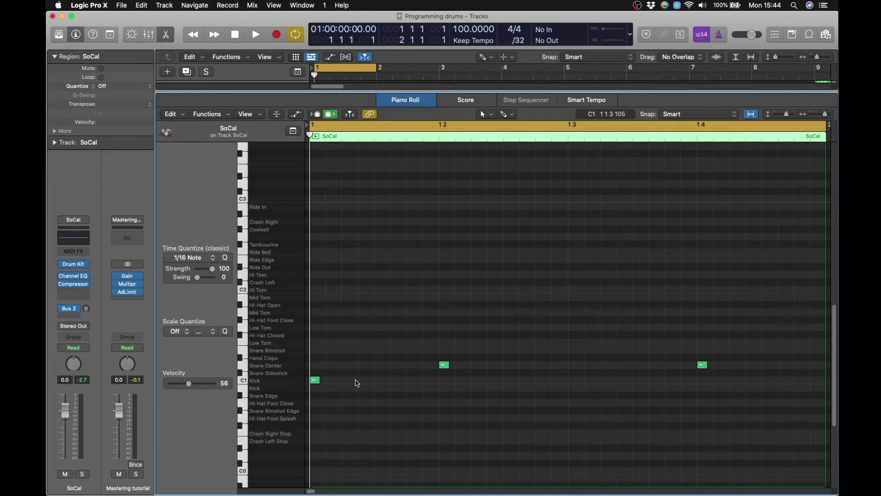
{"action": "key", "text": "space"}
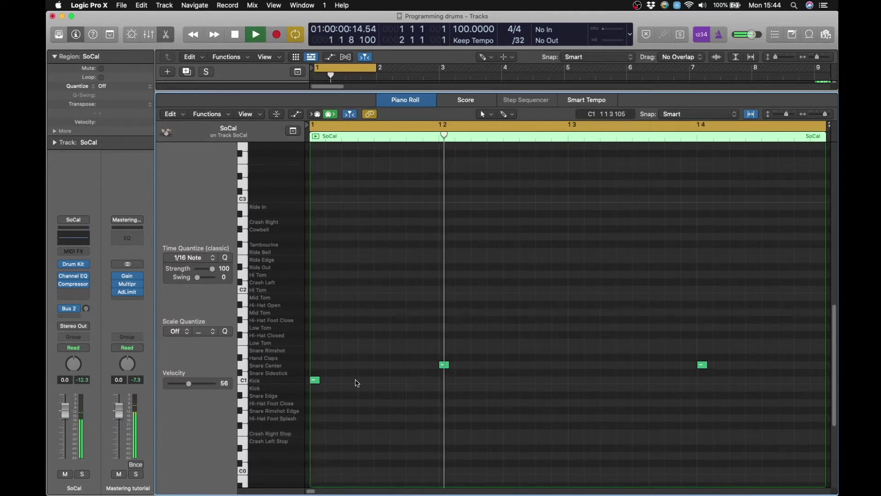
{"action": "key", "text": "space"}
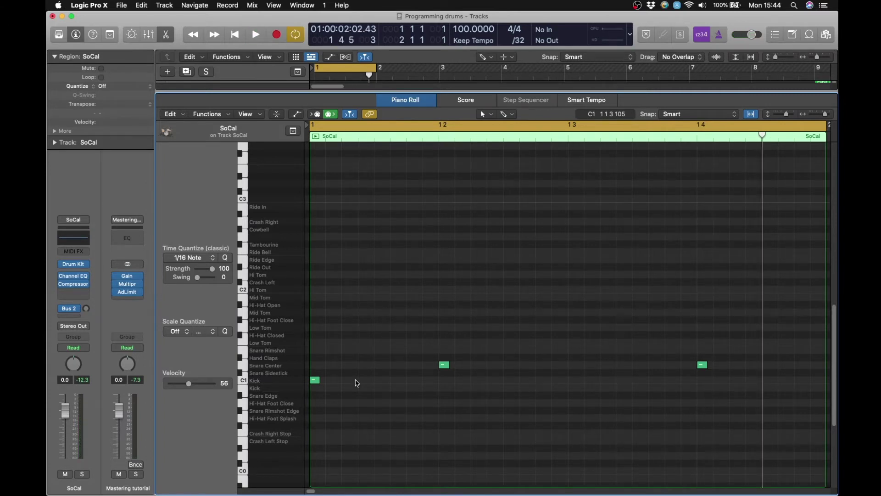
- Set the project's grid division to /16
{"action": "left_click", "coordinate": [519, 43]}
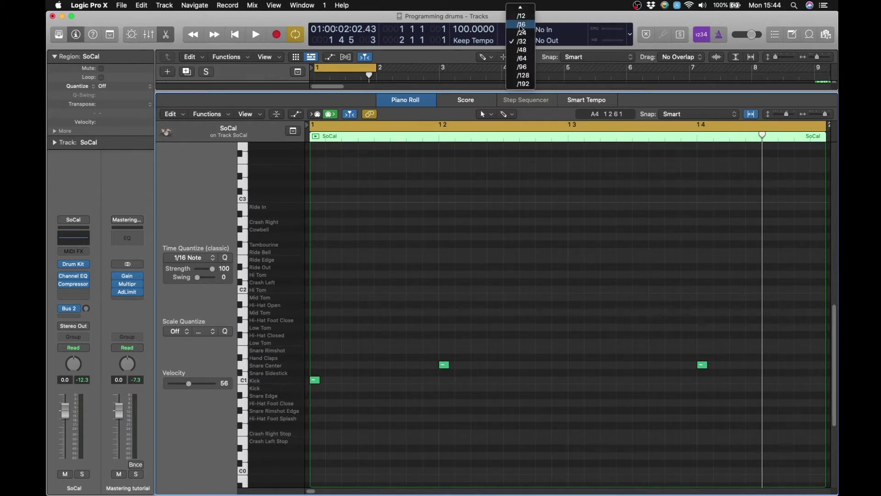
{"action": "left_click", "coordinate": [521, 24]}
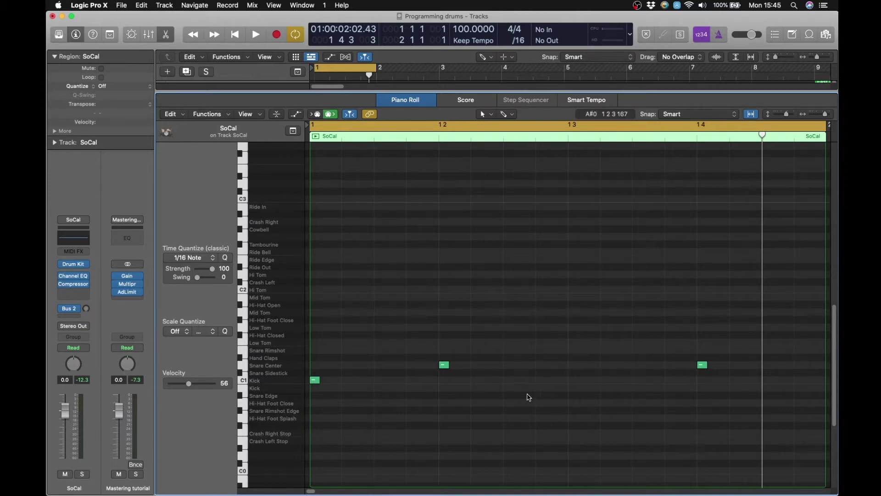
- Audition Hi-Hat Closed and draw eight closed hi-hat notes with the Pencil tool, one on every eighth note of the bar
{"action": "left_click", "coordinate": [240, 339]}
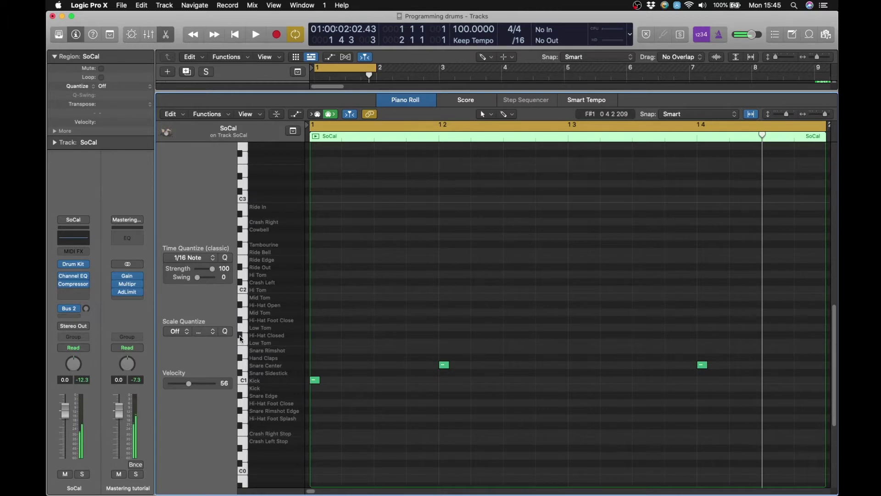
{"action": "key", "text": "t"}
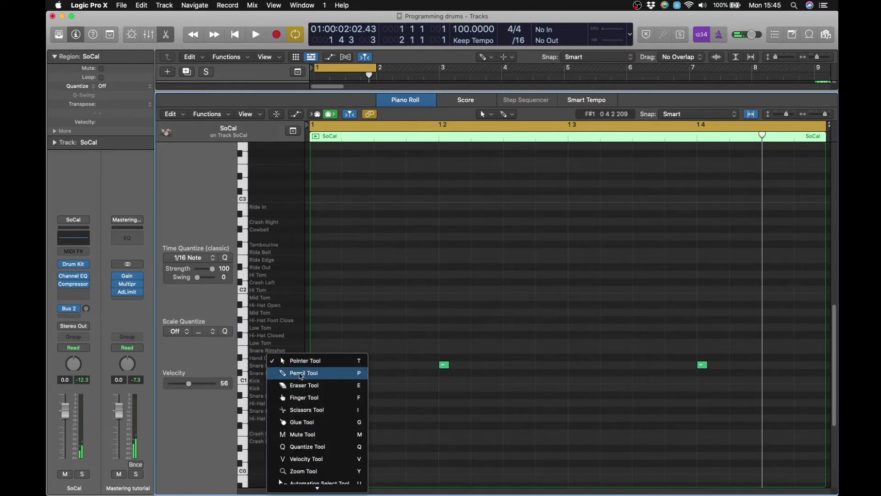
{"action": "left_click", "coordinate": [301, 373]}
{"action": "left_click", "coordinate": [314, 380]}
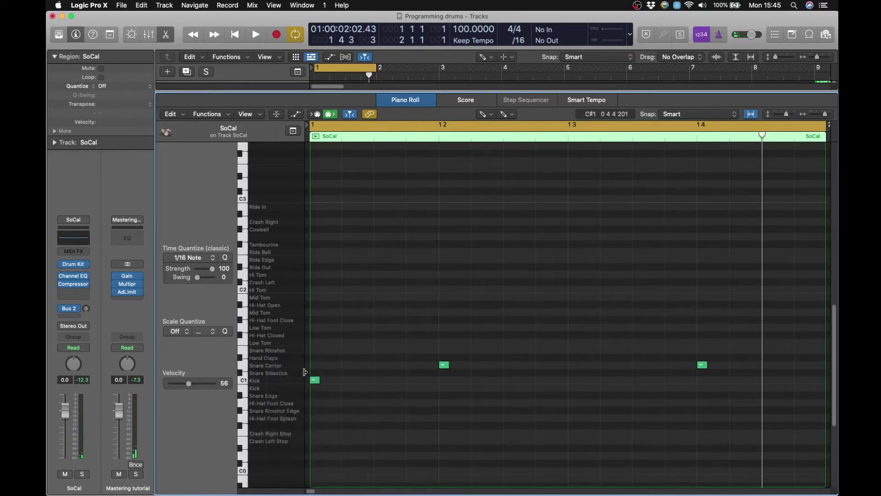
{"action": "left_click", "coordinate": [315, 334]}
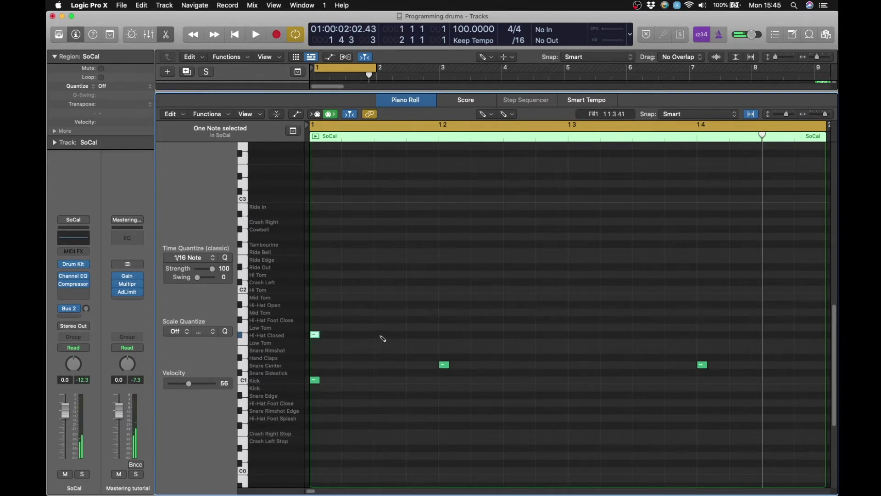
{"action": "left_click", "coordinate": [379, 334]}
{"action": "left_click", "coordinate": [444, 334]}
{"action": "left_click", "coordinate": [508, 334]}
{"action": "left_click", "coordinate": [572, 334]}
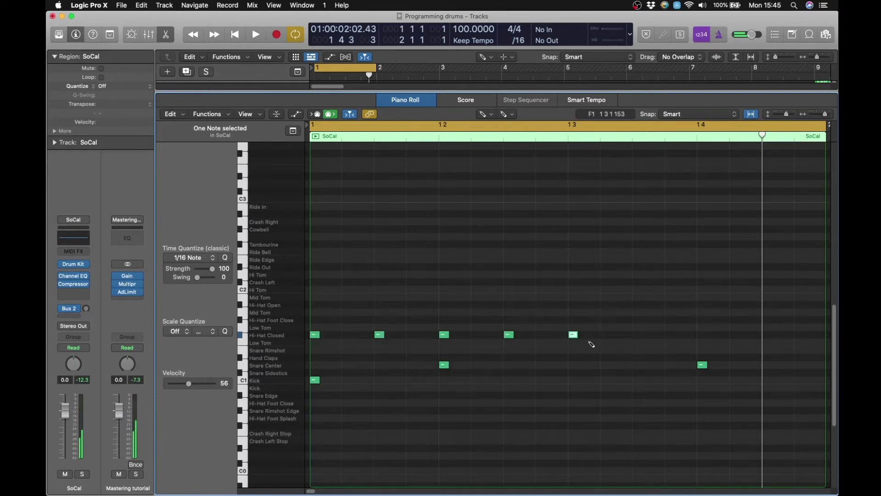
{"action": "left_click", "coordinate": [637, 334]}
{"action": "left_click", "coordinate": [702, 334]}
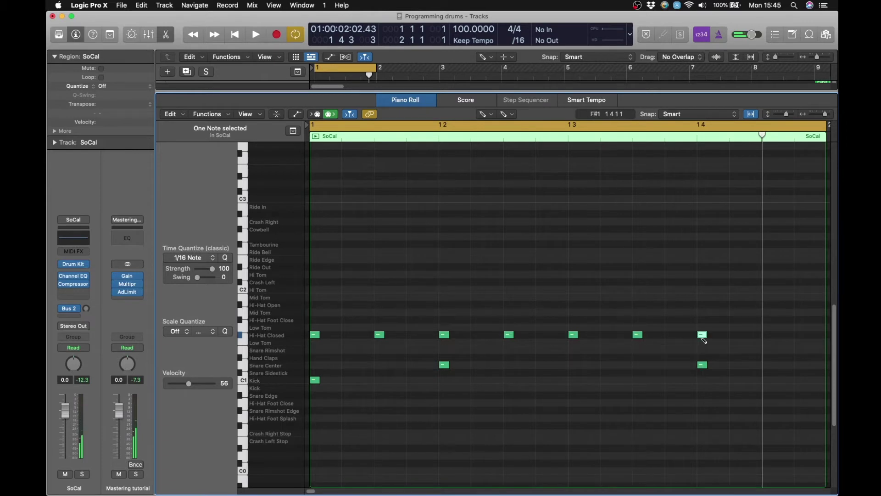
{"action": "left_click", "coordinate": [763, 335]}
- Play the pattern from the start of the bar, return the playhead to bar 1 and switch back to the Pointer tool with nothing selected
{"action": "key", "text": "Return"}
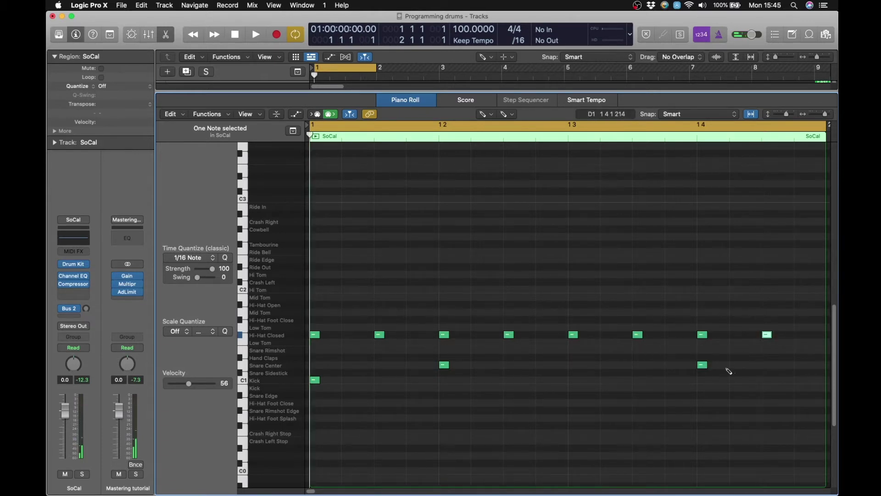
{"action": "key", "text": "space"}
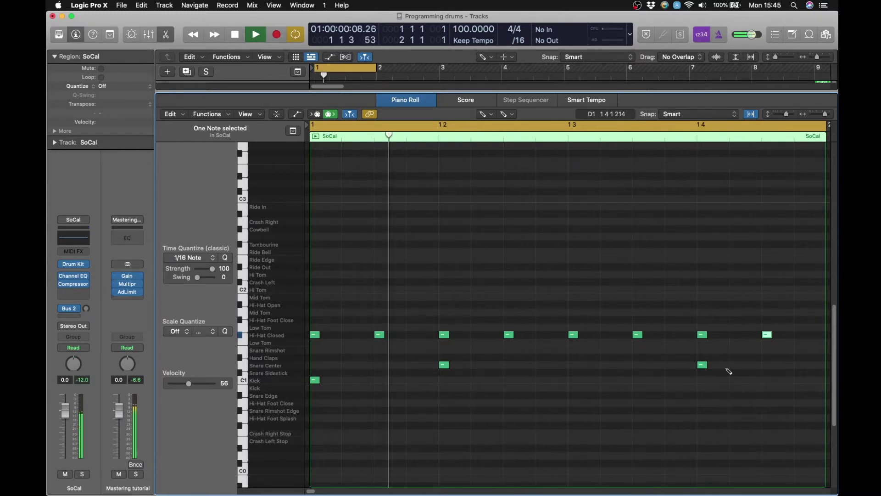
{"action": "key", "text": "space"}
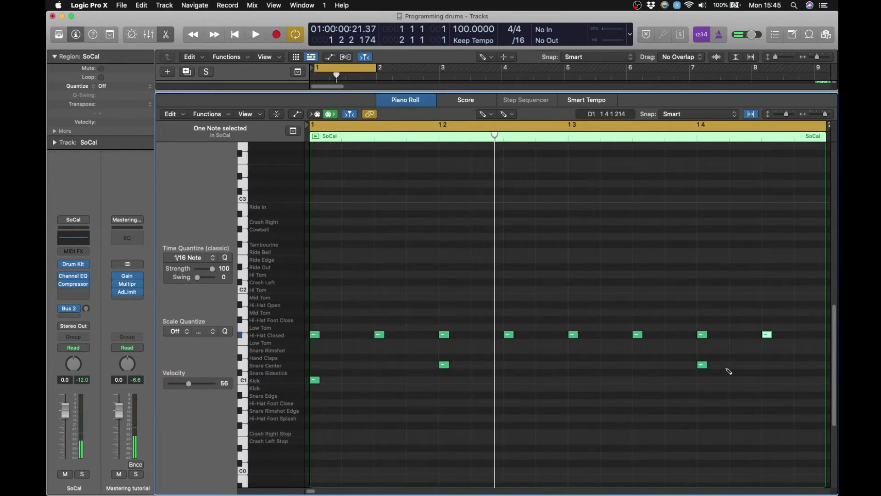
{"action": "key", "text": "Return"}
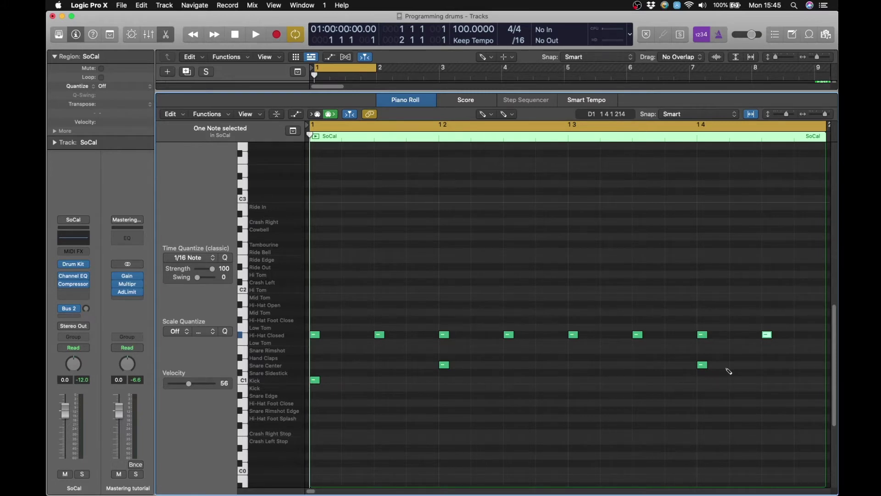
{"action": "key", "text": "t"}
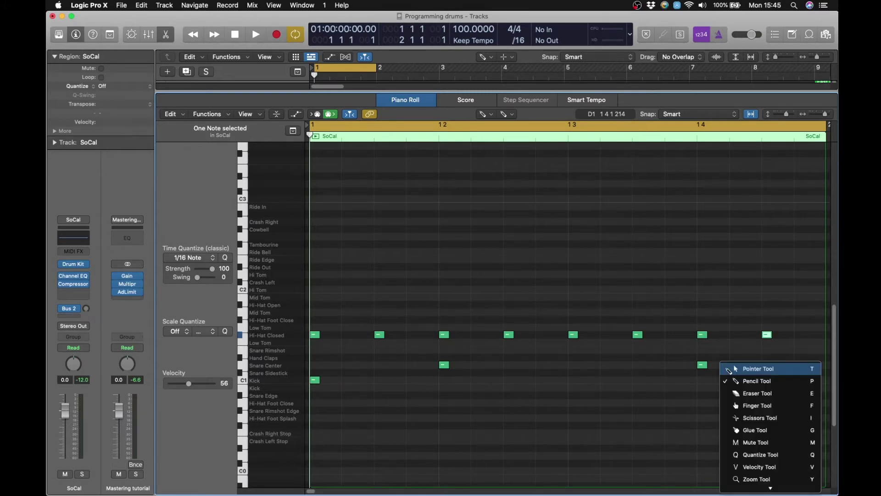
{"action": "left_click", "coordinate": [729, 370]}
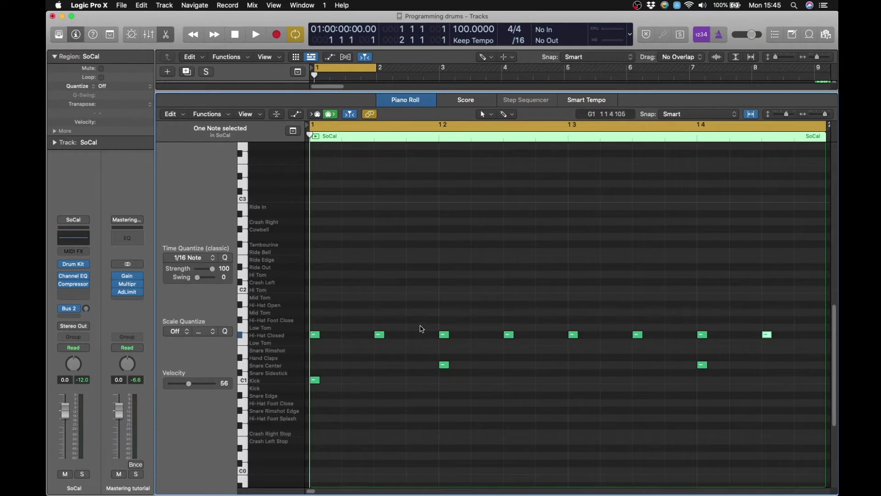
{"action": "left_click", "coordinate": [421, 326]}
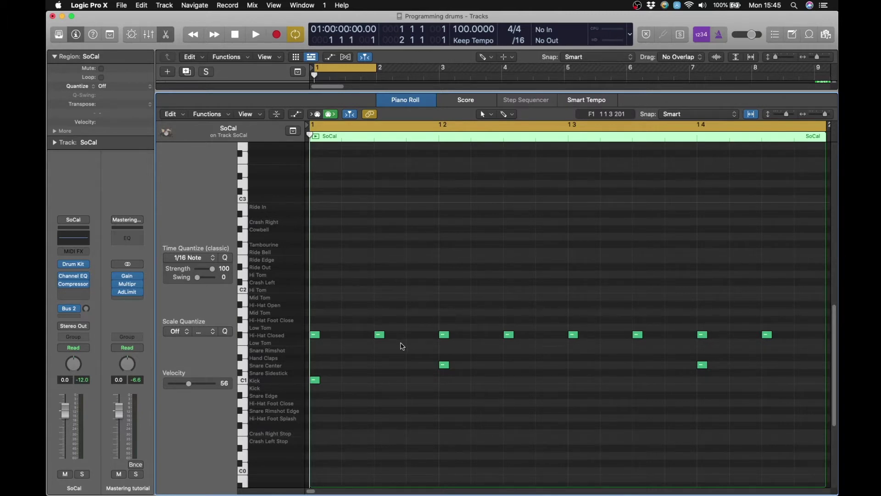
- Lower the velocity of the closed hi-hat on the offbeat of beat 1 to 31 with the Velocity tool
{"action": "key", "text": "t"}
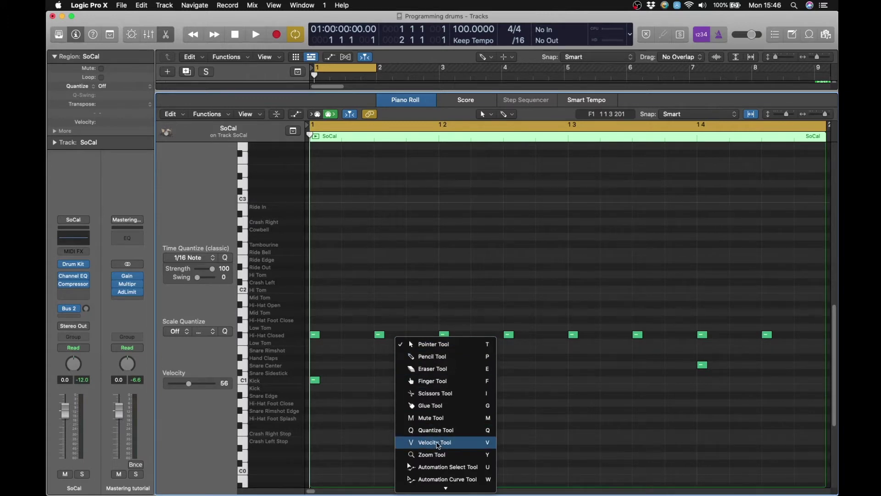
{"action": "left_click", "coordinate": [438, 443]}
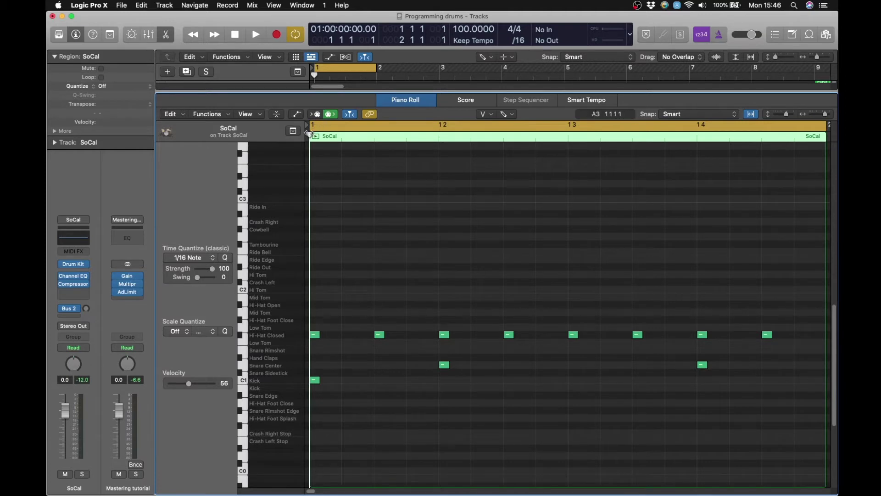
{"action": "mouse_move", "coordinate": [316, 135]}
{"action": "left_mouse_down"}
{"action": "mouse_move", "coordinate": [697, 134]}
{"action": "mouse_move", "coordinate": [300, 133]}
{"action": "left_mouse_up"}
{"action": "left_click", "coordinate": [314, 338]}
{"action": "left_click", "coordinate": [377, 335]}
{"action": "left_click", "coordinate": [381, 336]}
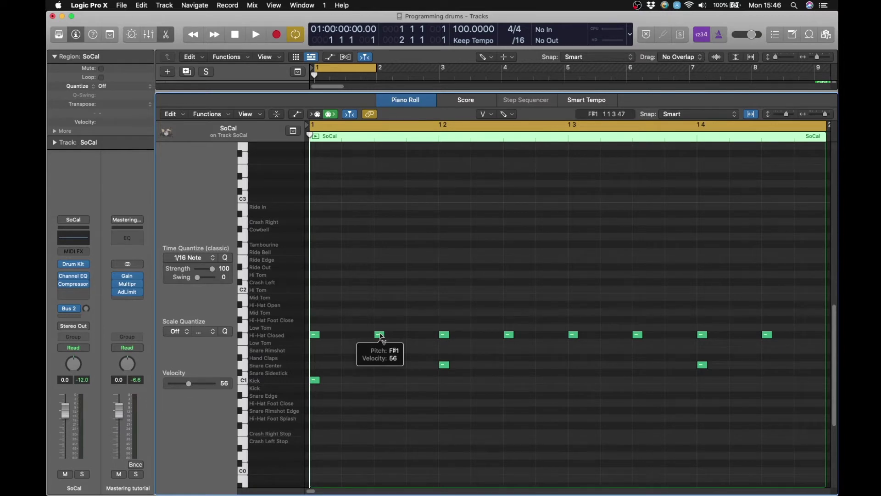
{"action": "left_click_drag", "start_coordinate": [381, 336], "coordinate": [381, 353]}
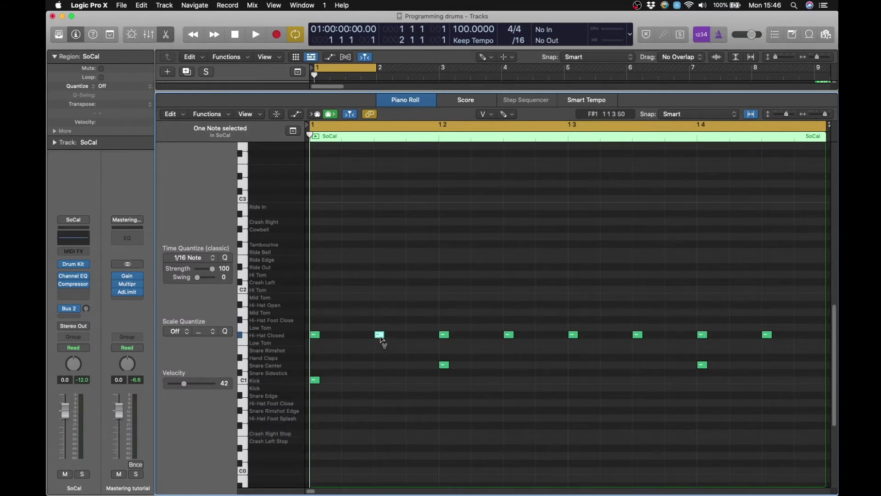
{"action": "left_click_drag", "start_coordinate": [381, 338], "coordinate": [382, 345]}
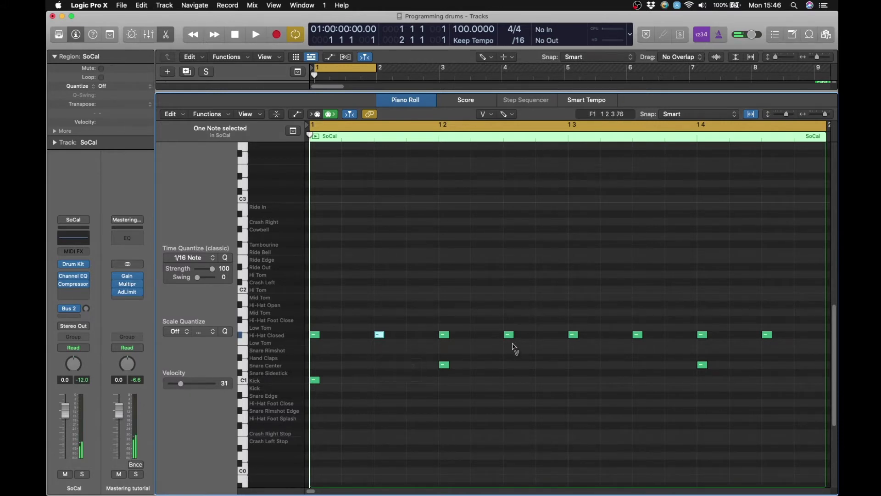
- Lower the velocities of the other three offbeat hi-hats, adjusting the first offbeat to 29 and the second to 17
{"action": "left_click_drag", "start_coordinate": [509, 335], "coordinate": [511, 390]}
{"action": "left_click_drag", "start_coordinate": [638, 335], "coordinate": [652, 380]}
{"action": "left_click_drag", "start_coordinate": [766, 335], "coordinate": [775, 376]}
{"action": "left_click", "coordinate": [380, 335]}
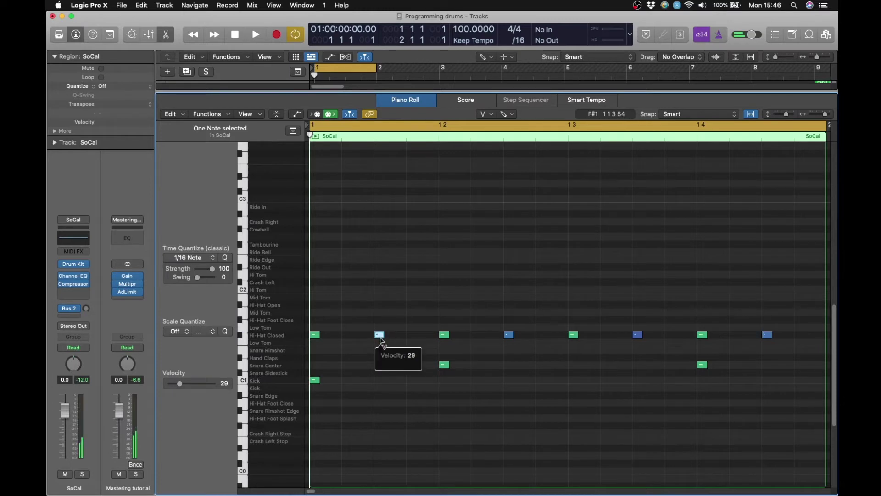
{"action": "left_click", "coordinate": [510, 338]}
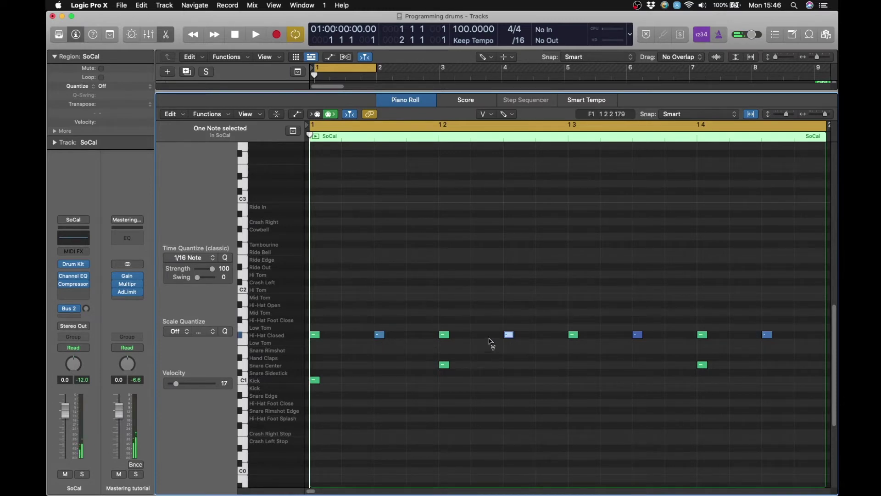
- Raise the first offbeat hi-hat's velocity to 127, then bring it down to 24
{"action": "left_click_drag", "start_coordinate": [379, 337], "coordinate": [368, 197]}
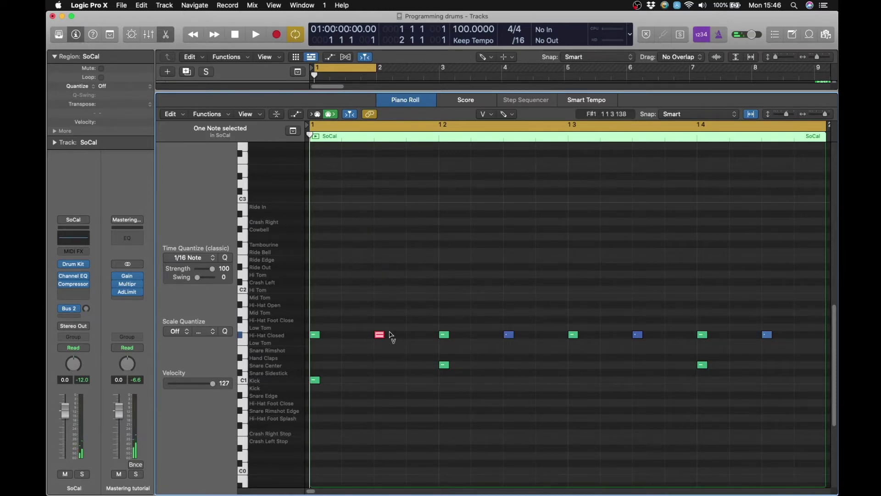
{"action": "left_click", "coordinate": [380, 335]}
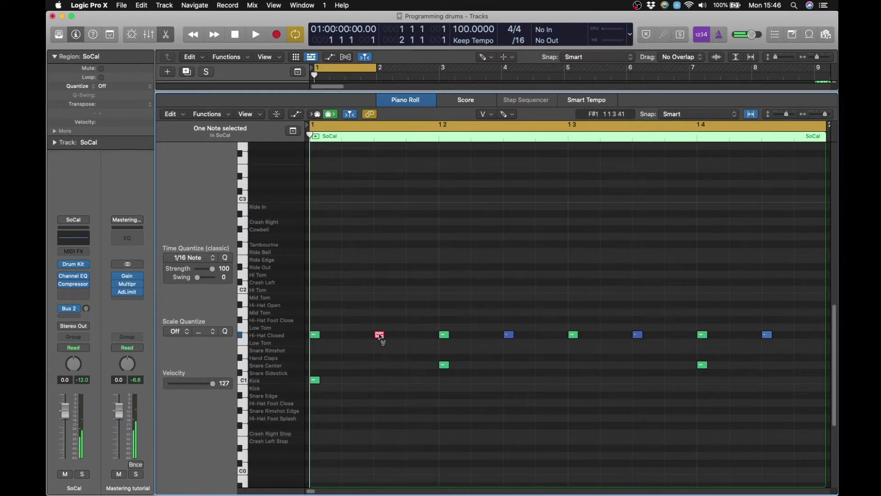
{"action": "mouse_move", "coordinate": [380, 336]}
{"action": "left_click_drag", "start_coordinate": [380, 336], "coordinate": [450, 358]}
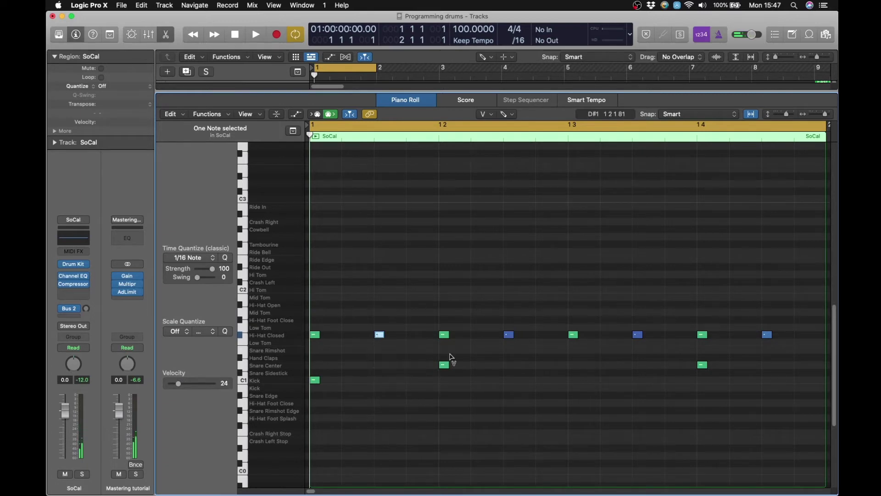
- Switch to the Pointer tool, play the loop to hear the accented hi-hats, deselect the note and check the second offbeat hi-hat's velocity
{"action": "key", "text": "t"}
{"action": "left_click", "coordinate": [512, 364]}
{"action": "key", "text": "space"}
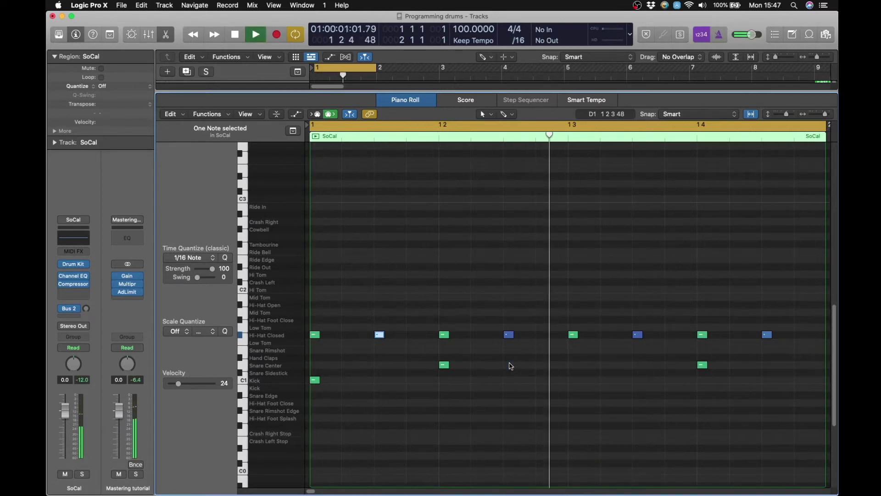
{"action": "key", "text": "space"}
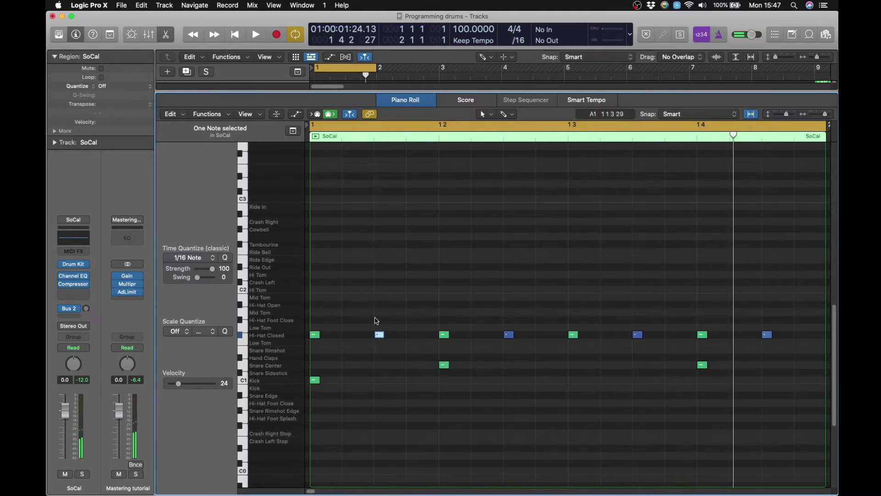
{"action": "left_click", "coordinate": [413, 335]}
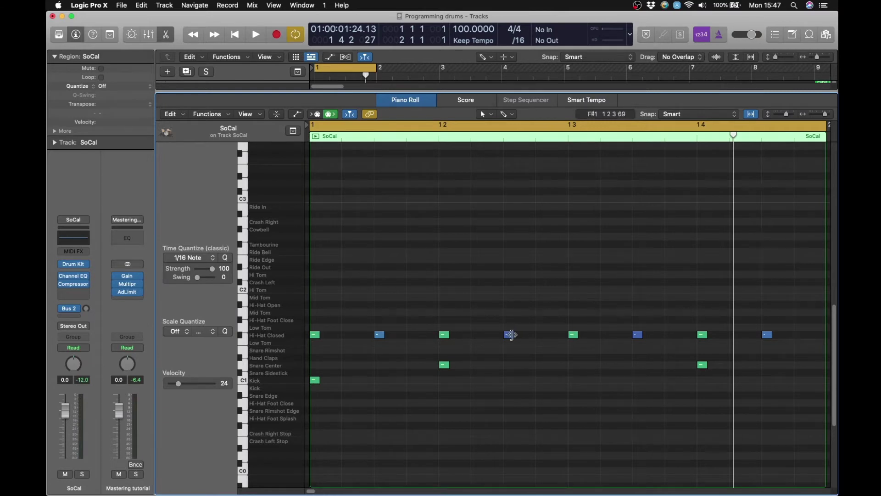
{"action": "mouse_move", "coordinate": [508, 338]}
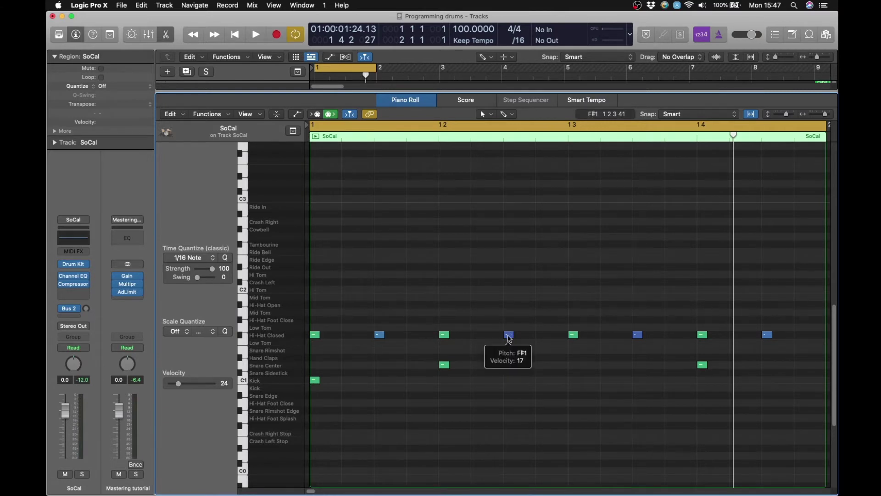
- Draw three more Kick notes on C1 with the Pencil tool at positions 1 1 4, 1 2 4 and 1 3 2
{"action": "key", "text": "t"}
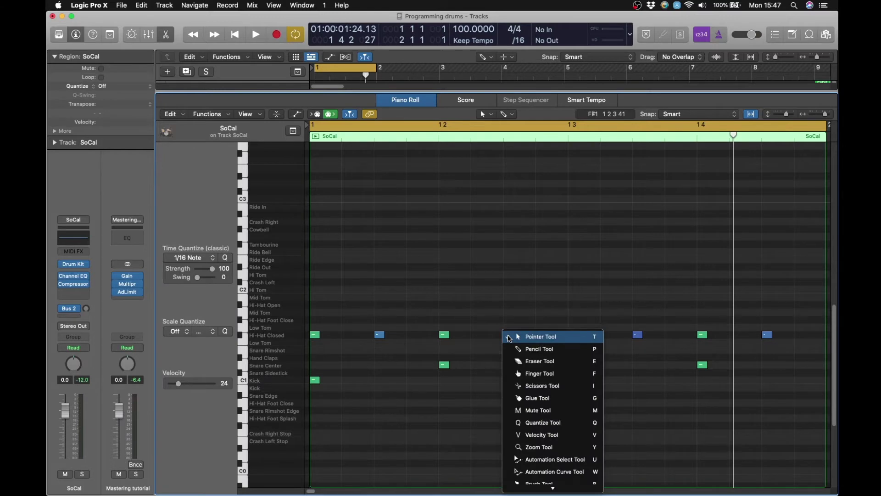
{"action": "left_click", "coordinate": [528, 350]}
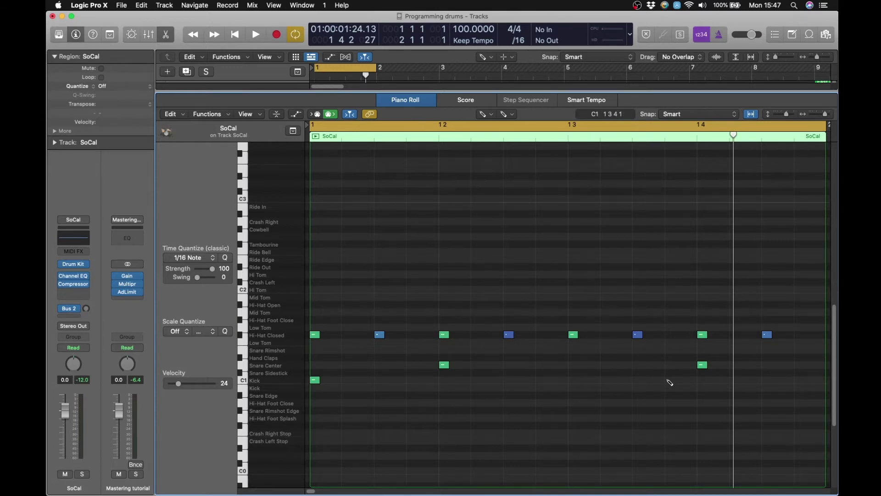
{"action": "left_click", "coordinate": [413, 380]}
{"action": "left_click", "coordinate": [542, 380]}
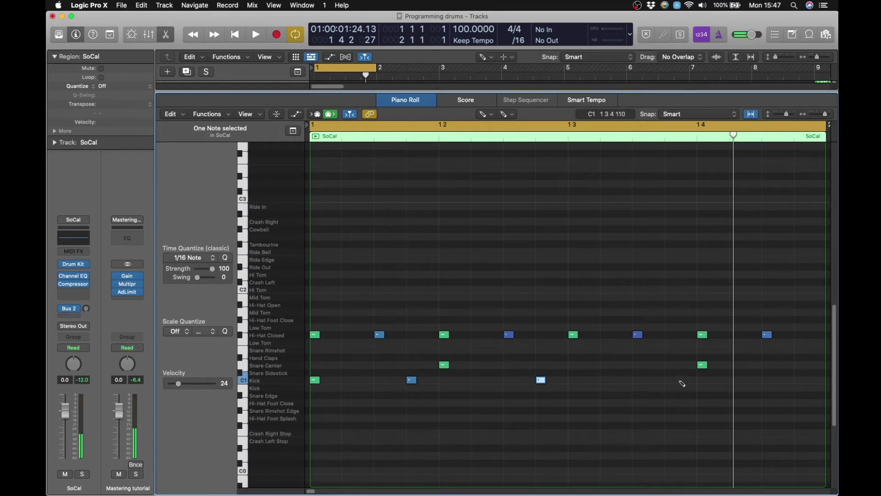
{"action": "left_click", "coordinate": [613, 380]}
- Play the loop with the added kicks, stop it, and switch back to the Pointer tool with no note selected
{"action": "key", "text": "space"}
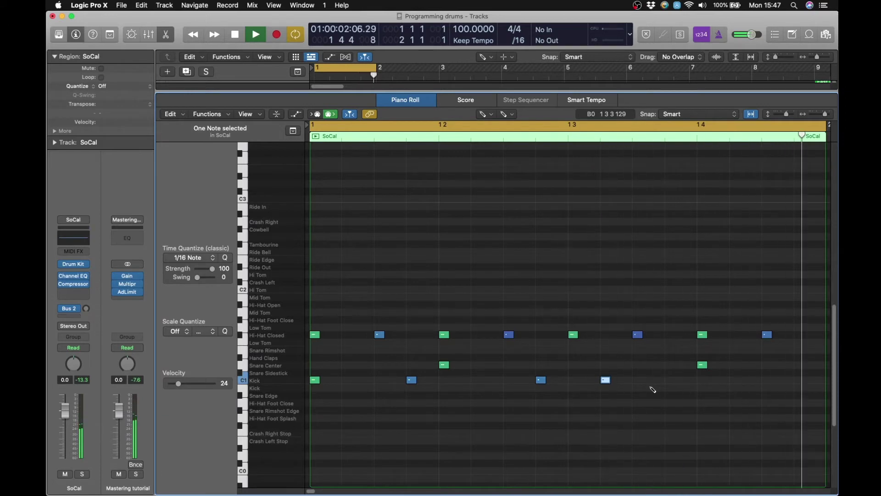
{"action": "key", "text": "space"}
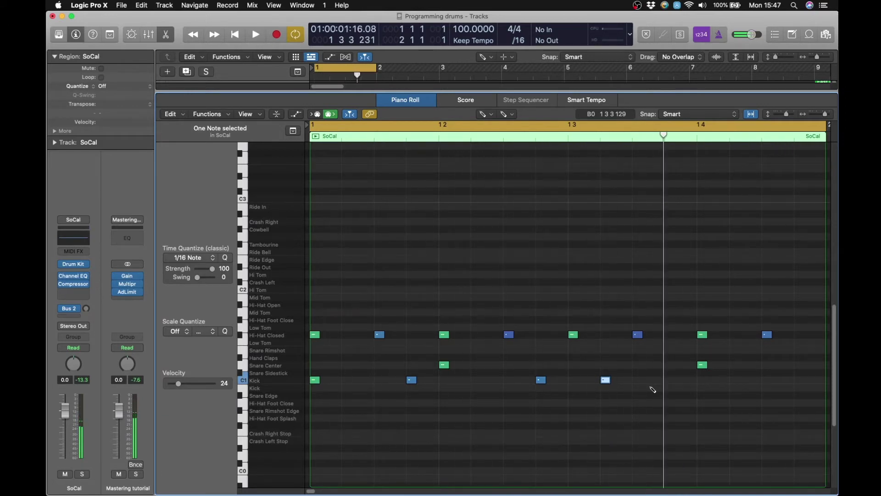
{"action": "key", "text": "t"}
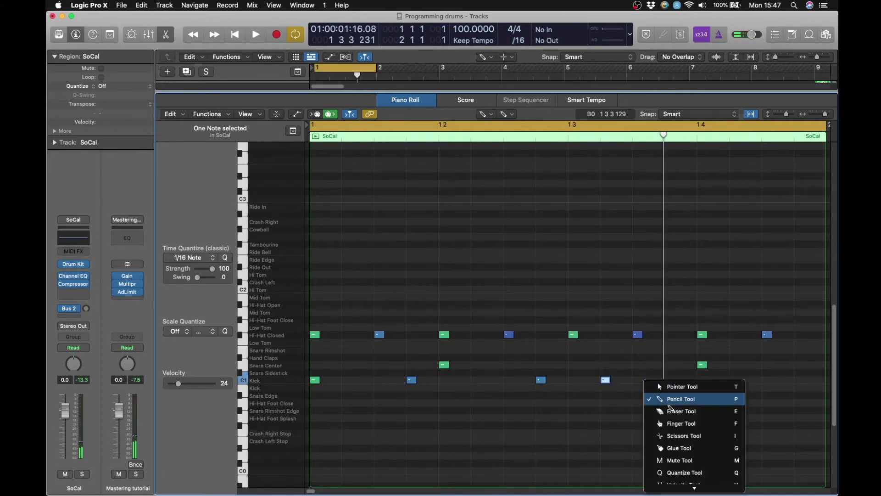
{"action": "left_click", "coordinate": [671, 388]}
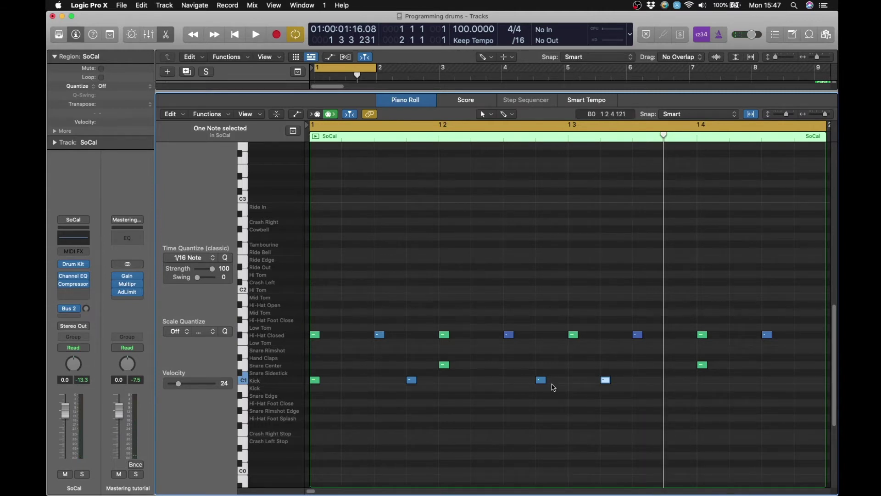
{"action": "left_click", "coordinate": [574, 385]}
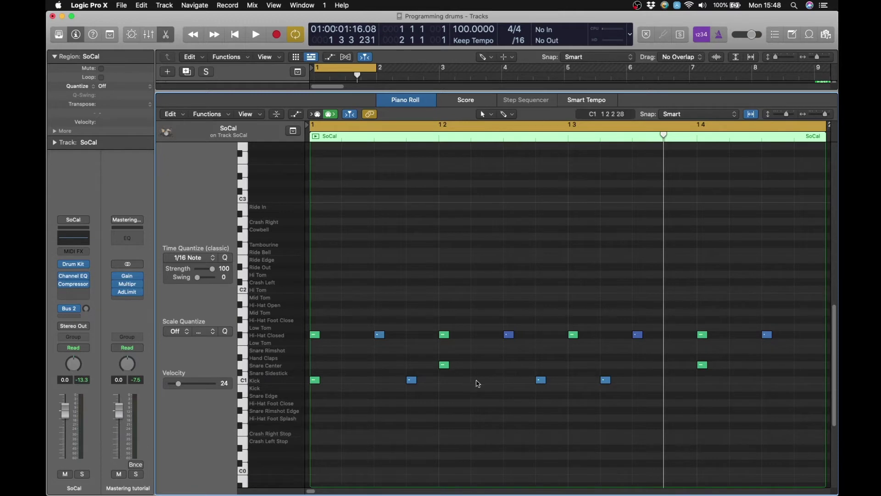
- Move the three added Kick notes one sixteenth earlier, to 1 1 3, 1 2 3 and 1 3 1, and play the loop
{"action": "mouse_move", "coordinate": [414, 381]}
{"action": "left_mouse_down"}
{"action": "mouse_move", "coordinate": [448, 383]}
{"action": "mouse_move", "coordinate": [415, 382]}
{"action": "left_mouse_up"}
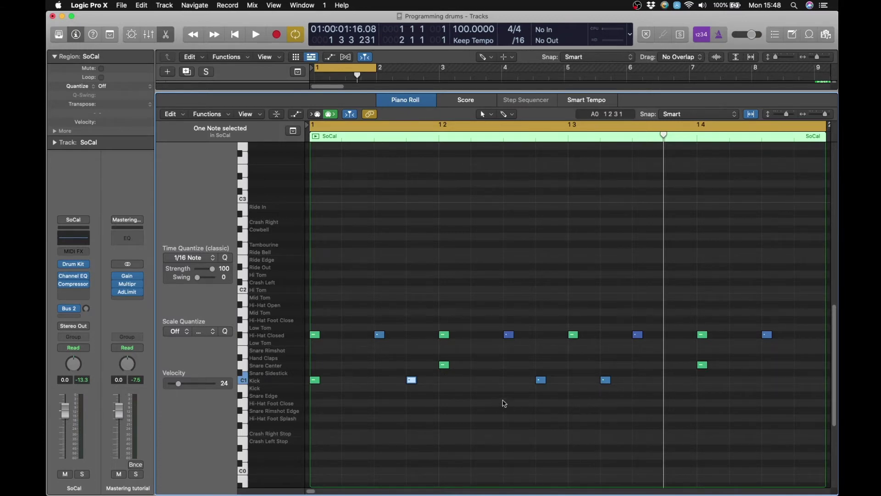
{"action": "left_click_drag", "start_coordinate": [635, 404], "coordinate": [378, 381]}
{"action": "left_click", "coordinate": [412, 380]}
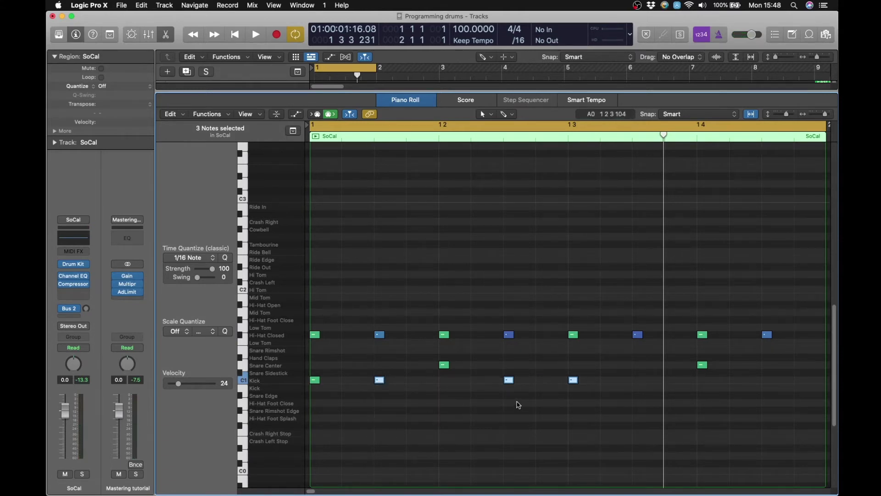
{"action": "left_click", "coordinate": [532, 405]}
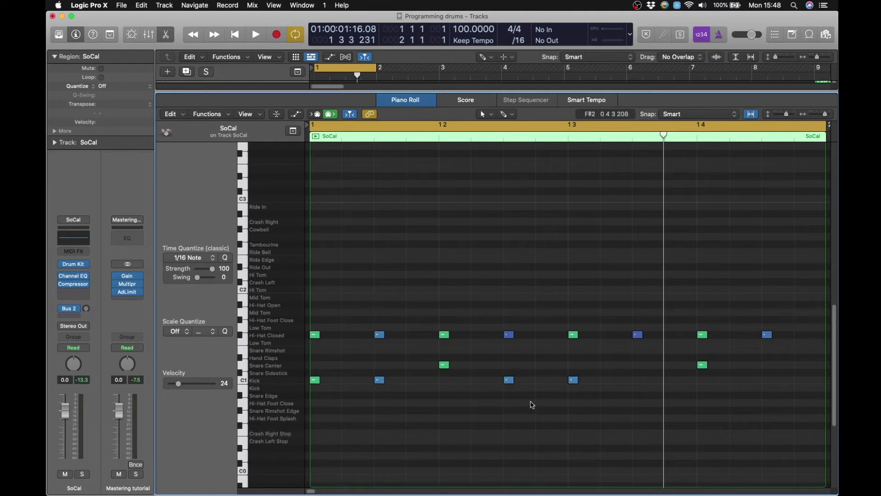
{"action": "key", "text": "space"}
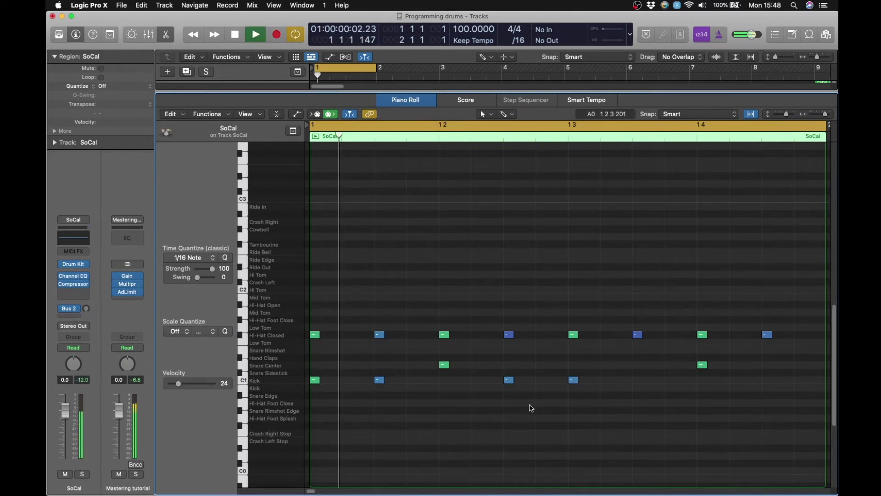
{"action": "key", "text": "space"}
- Move the last two Kick notes to 1 2 4 and 1 3 4, play the loop to check them, and deselect
{"action": "mouse_move", "coordinate": [602, 397]}
{"action": "left_mouse_down"}
{"action": "mouse_move", "coordinate": [507, 381]}
{"action": "mouse_move", "coordinate": [605, 381]}
{"action": "left_mouse_up"}
{"action": "key", "text": "space"}
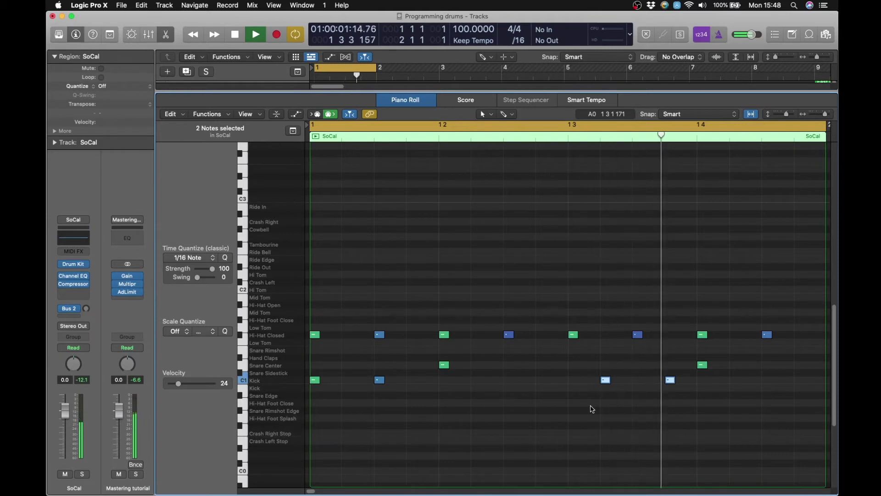
{"action": "key", "text": "space"}
{"action": "left_click", "coordinate": [613, 389]}
{"action": "left_click", "coordinate": [608, 383]}
{"action": "left_click_drag", "start_coordinate": [606, 383], "coordinate": [543, 384]}
{"action": "key", "text": "space"}
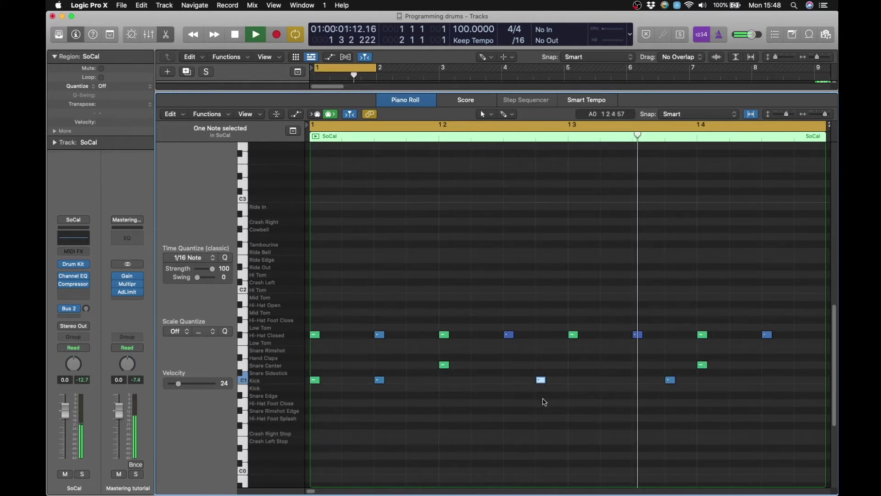
{"action": "key", "text": "space"}
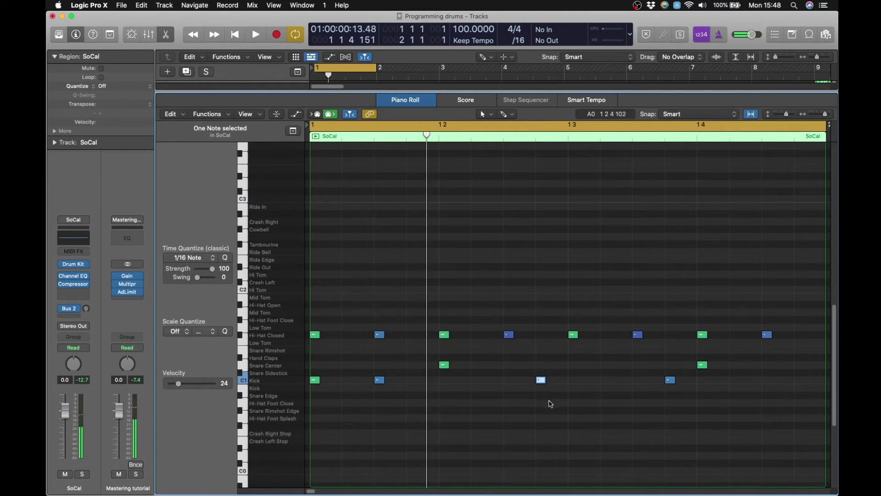
{"action": "left_click", "coordinate": [549, 404]}
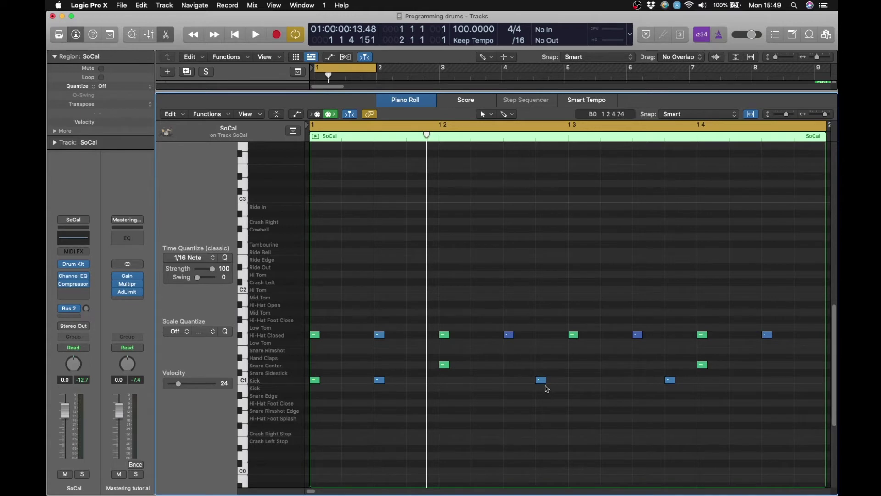
- Select both Snare Center notes plus the first Kick and move them one sixteenth later, to 1 2 2, 1 4 2 and 1 1 2
{"action": "mouse_move", "coordinate": [541, 382]}
{"action": "mouse_move", "coordinate": [379, 340]}
{"action": "left_click", "coordinate": [243, 365]}
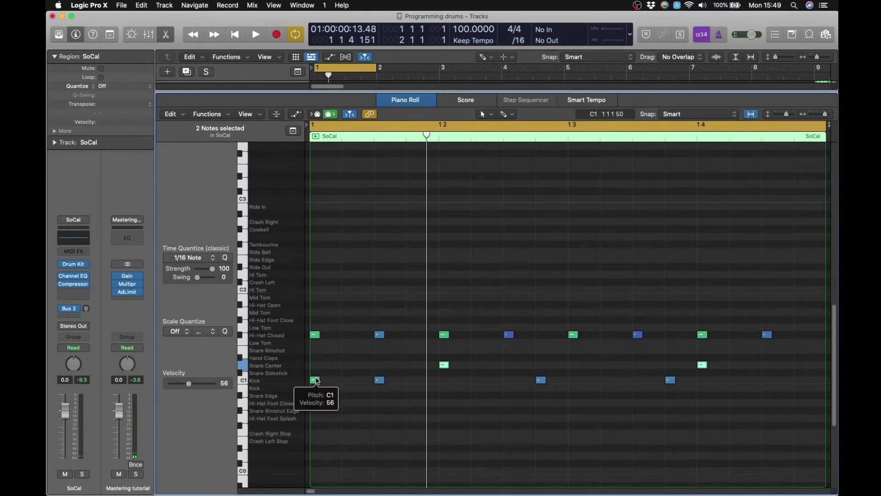
{"action": "left_click", "coordinate": [316, 380]}
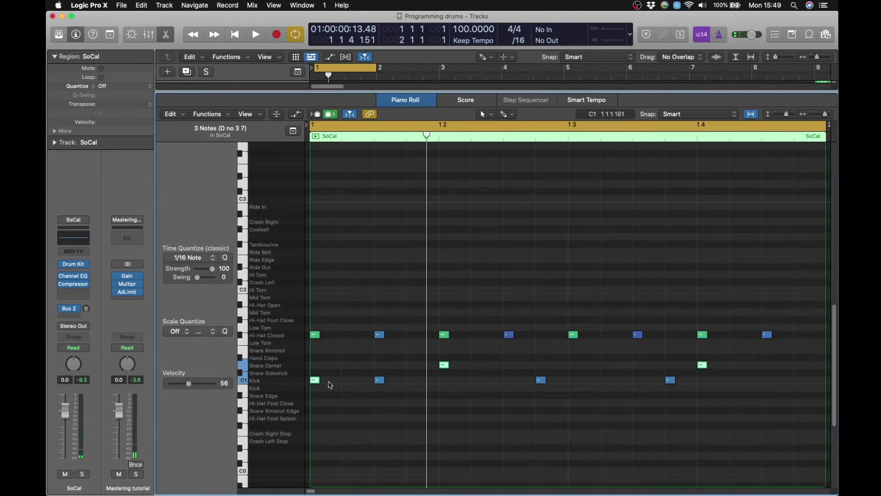
{"action": "mouse_move", "coordinate": [316, 382]}
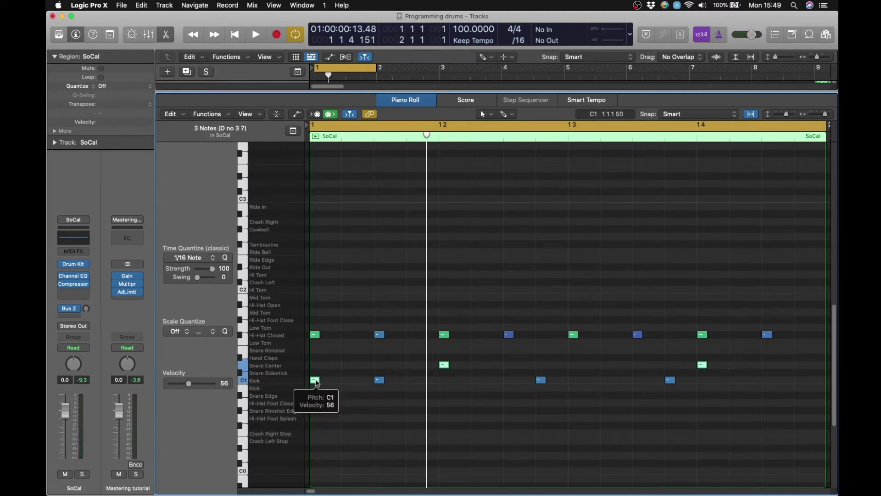
{"action": "left_click_drag", "start_coordinate": [316, 382], "coordinate": [347, 383]}
{"action": "left_click", "coordinate": [557, 413]}
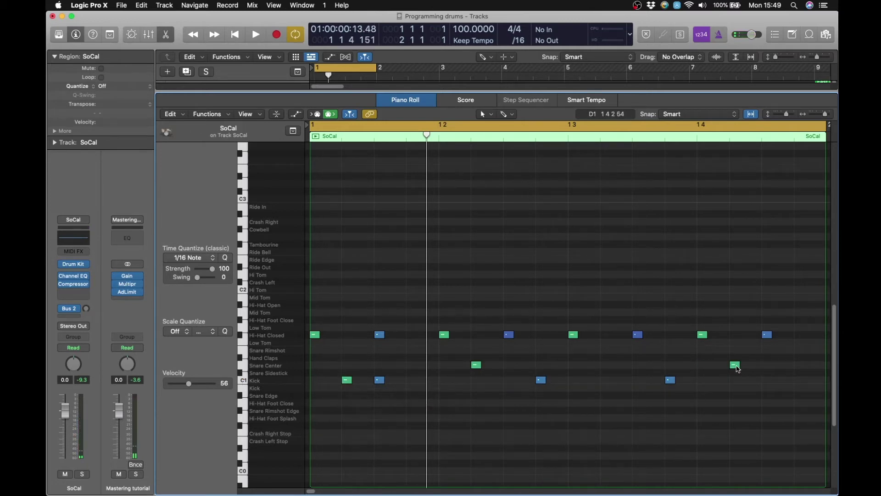
- Move the last Snare Center note to 1 4 3 and play the loop with the displaced hits
{"action": "left_click_drag", "start_coordinate": [737, 368], "coordinate": [769, 368]}
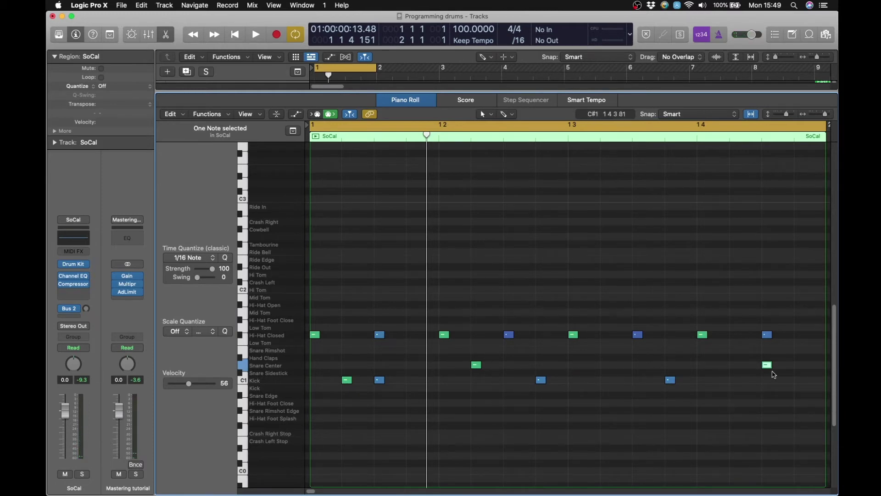
{"action": "left_click", "coordinate": [740, 402]}
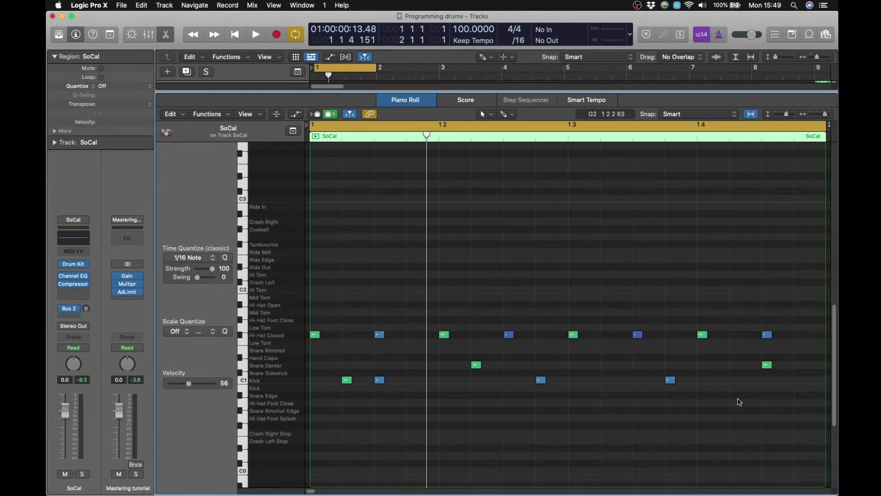
{"action": "key", "text": "space"}
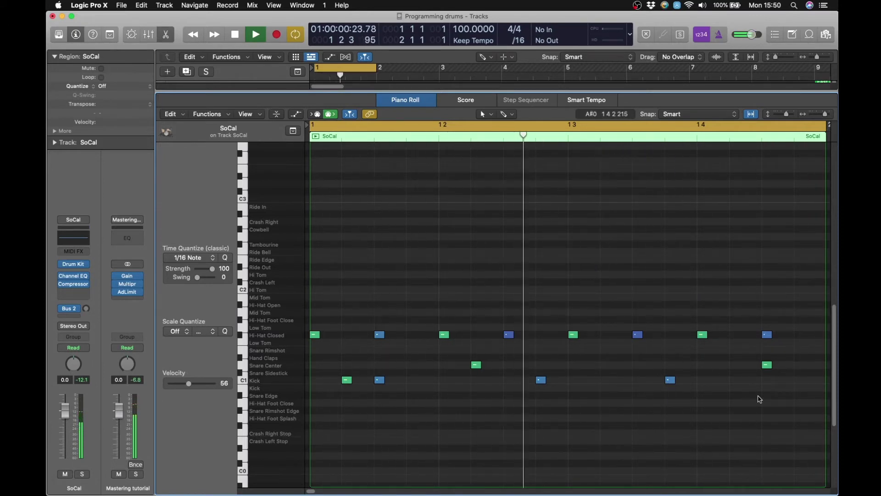
{"action": "key", "text": "space"}
- Return the two Snare Center notes to 1 2 1 and 1 4 1 and the first Kick to 1 1 1
{"action": "left_click_drag", "start_coordinate": [795, 362], "coordinate": [445, 367]}
{"action": "left_click_drag", "start_coordinate": [347, 381], "coordinate": [316, 380]}
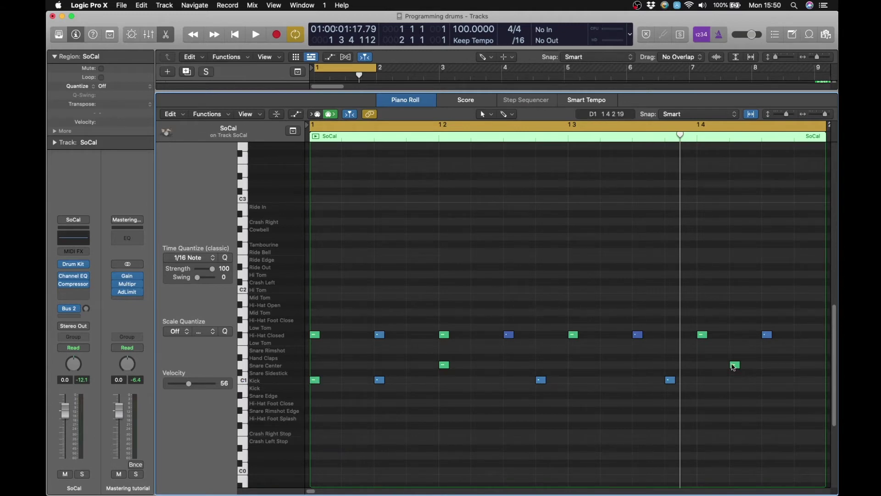
{"action": "left_click_drag", "start_coordinate": [734, 365], "coordinate": [702, 367]}
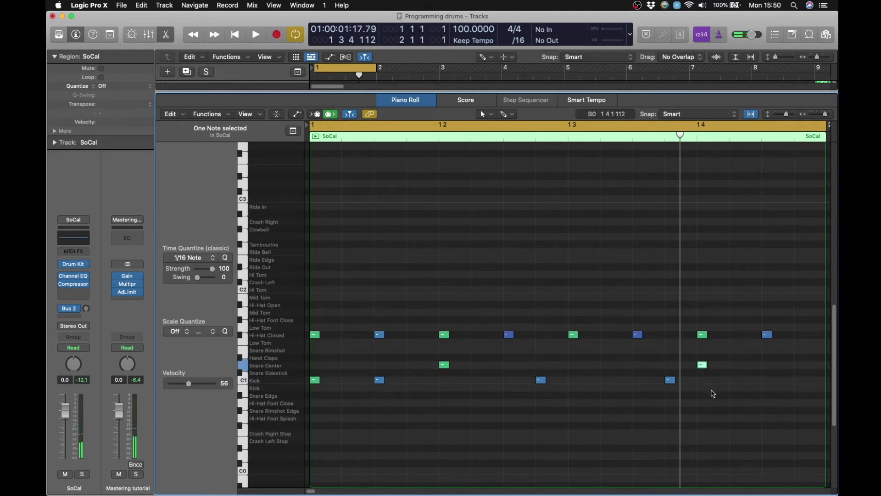
{"action": "left_click", "coordinate": [710, 397]}
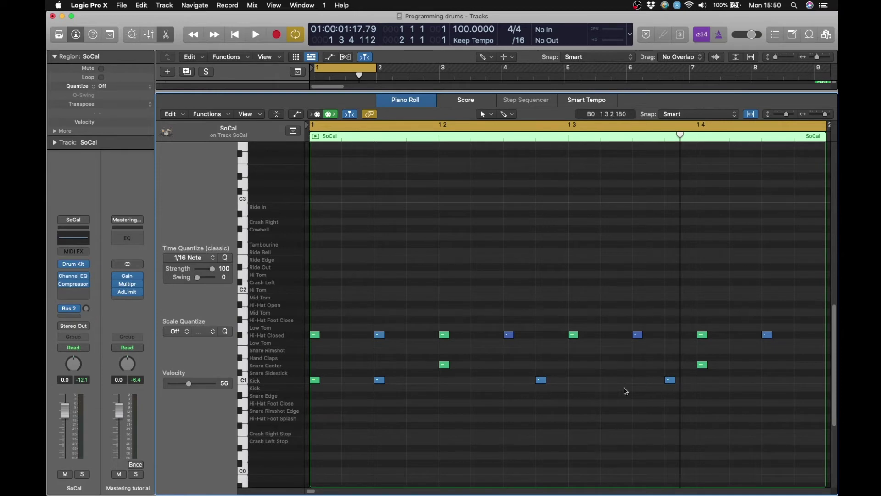
- Draw three extra Snare Center notes with the Pencil tool at 1 2 2, 1 3 2 and 1 1 2, using the existing snare's velocity
{"action": "mouse_move", "coordinate": [508, 338]}
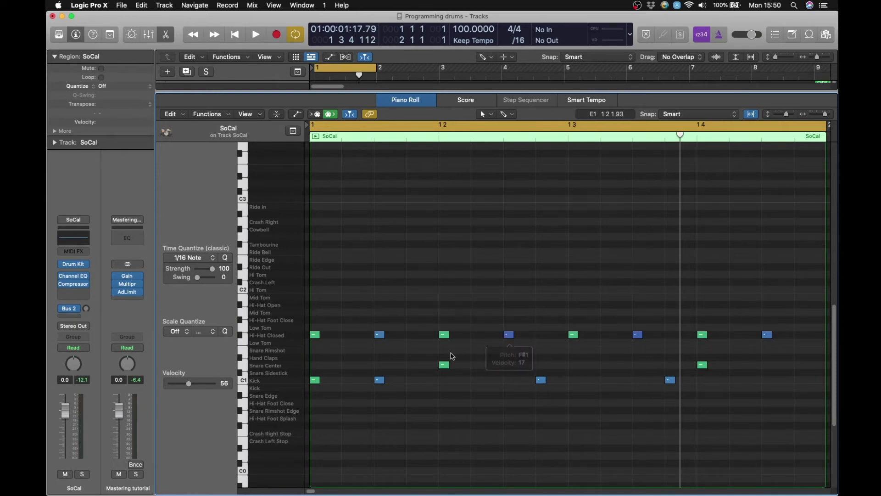
{"action": "key", "text": "t"}
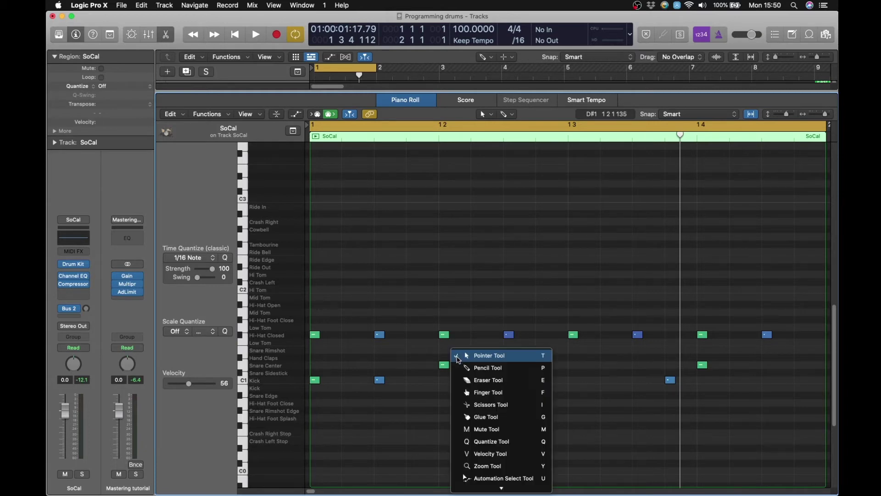
{"action": "left_click", "coordinate": [473, 367]}
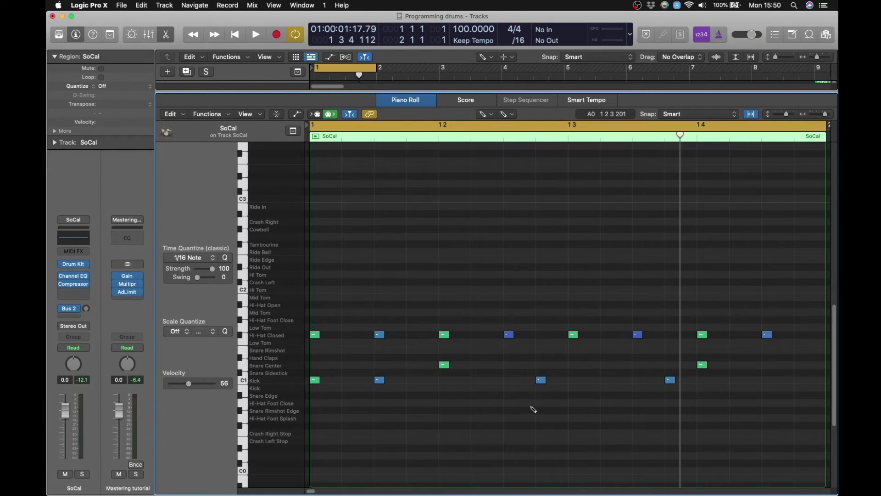
{"action": "left_click", "coordinate": [443, 365]}
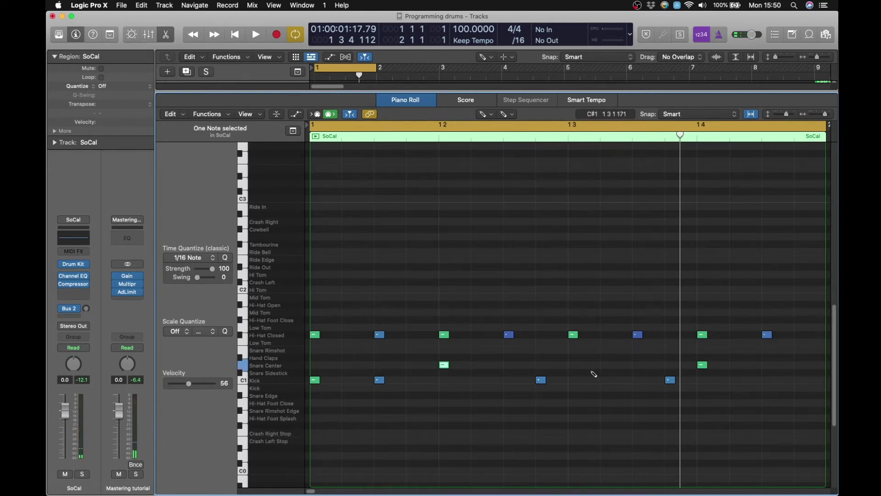
{"action": "left_click", "coordinate": [477, 365]}
{"action": "left_click", "coordinate": [606, 365]}
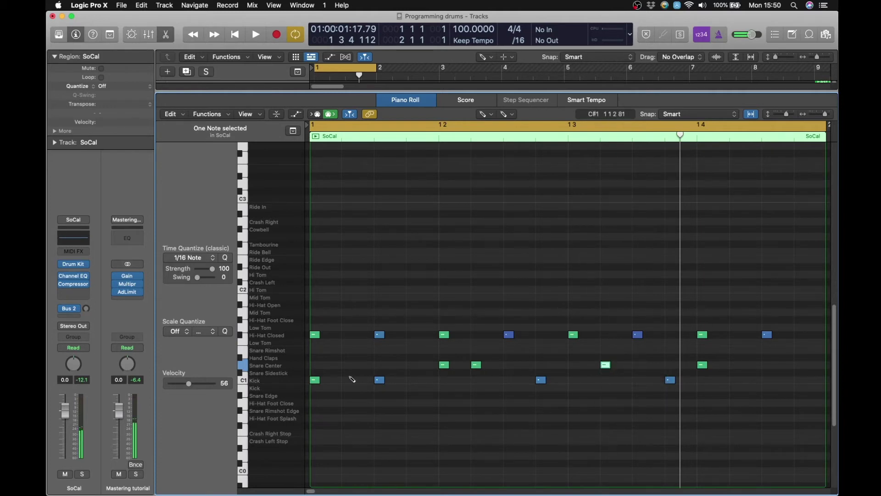
{"action": "left_click", "coordinate": [347, 365]}
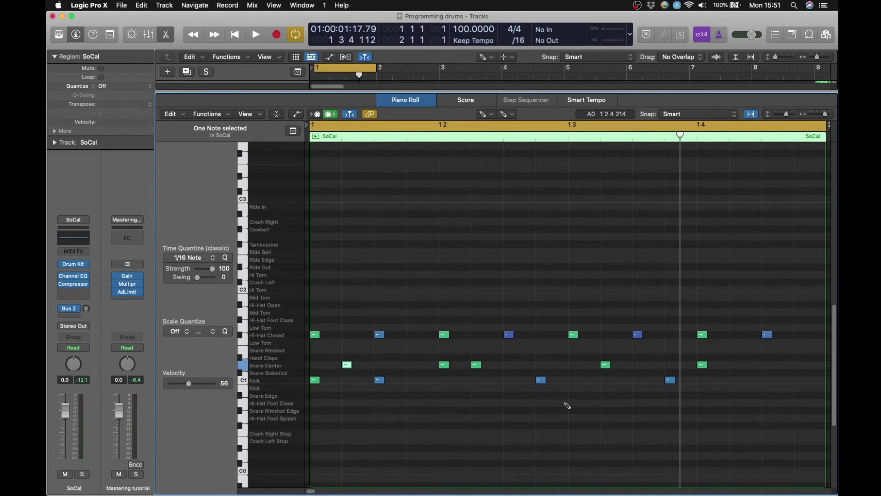
- Switch to the Pointer tool and play the loop to hear the extra snare notes
{"action": "key", "text": "t"}
{"action": "left_click", "coordinate": [567, 404]}
{"action": "key", "text": "space"}
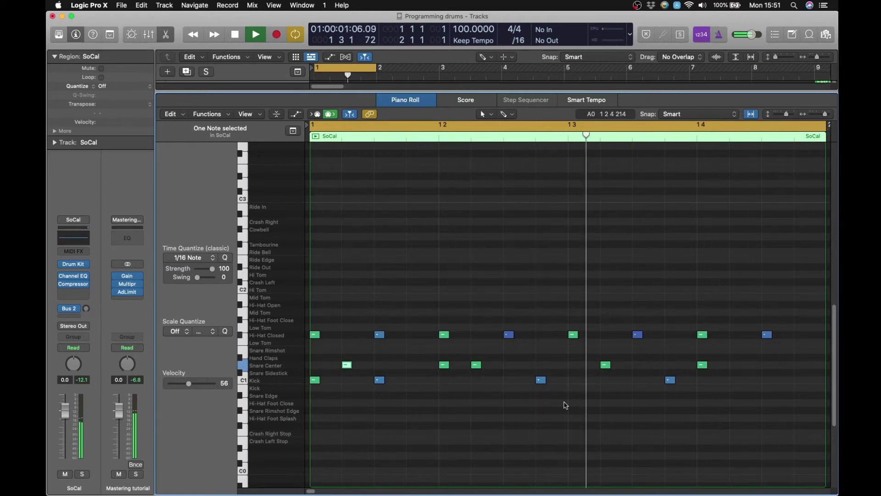
{"action": "key", "text": "space"}
- Lower the velocity of the three extra Snare Center notes to 13 with the Velocity tool and play the loop
{"action": "key", "text": "t"}
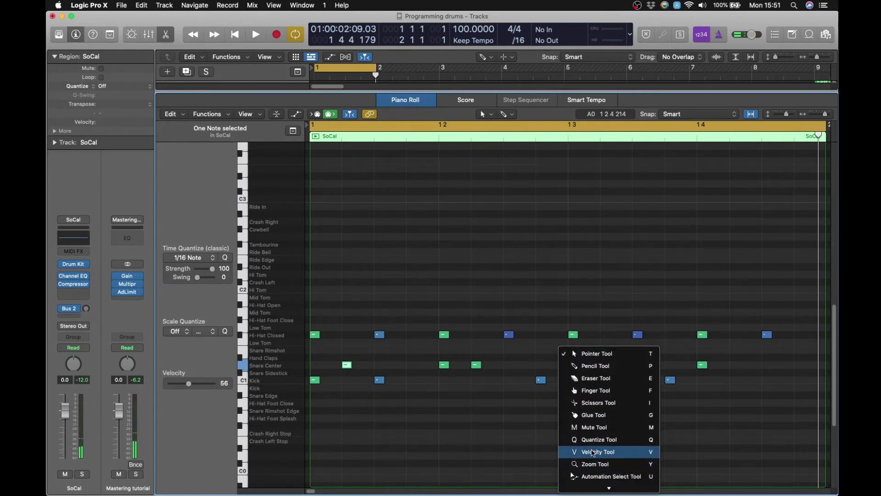
{"action": "left_click", "coordinate": [592, 451]}
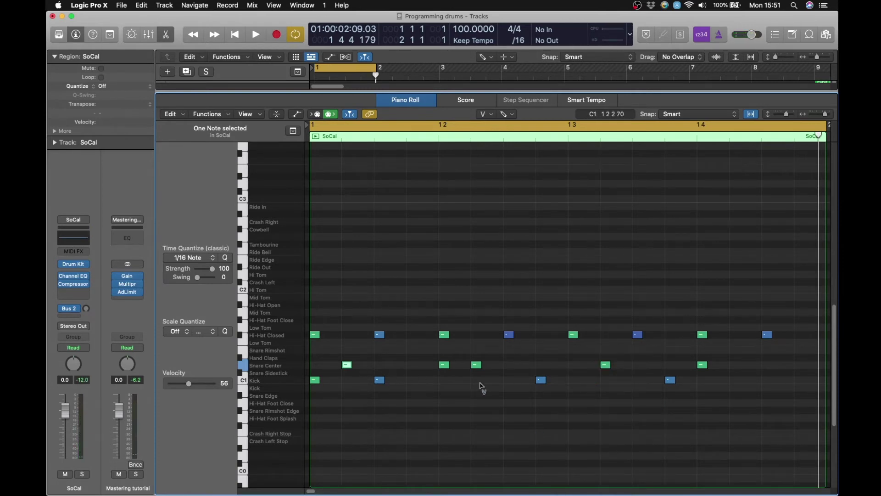
{"action": "left_click", "coordinate": [477, 366]}
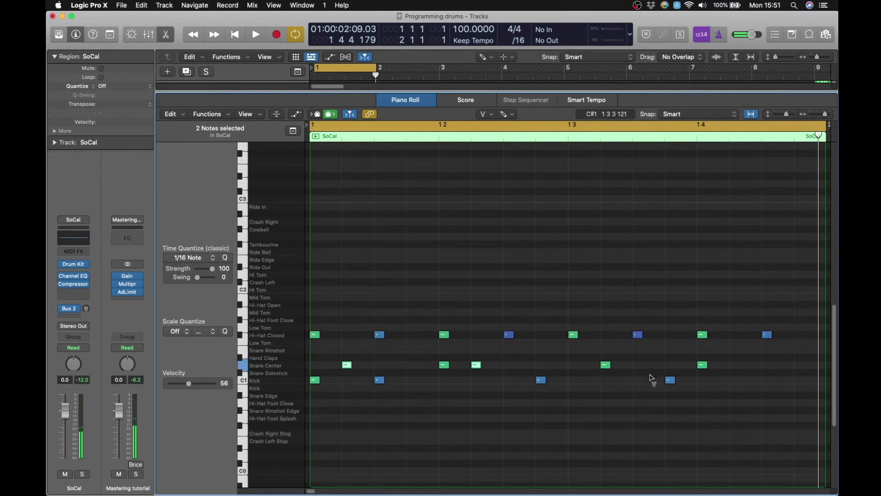
{"action": "left_click_drag", "start_coordinate": [605, 365], "coordinate": [607, 379]}
{"action": "left_click", "coordinate": [609, 367]}
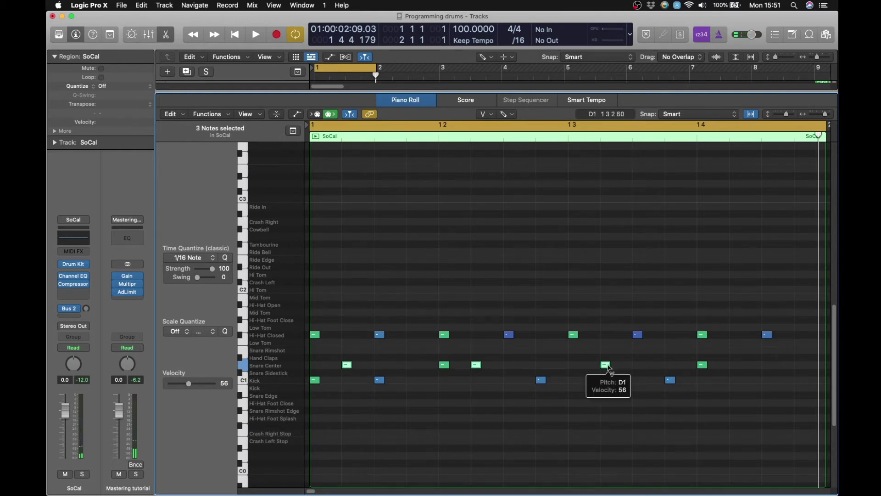
{"action": "left_click_drag", "start_coordinate": [608, 367], "coordinate": [613, 420]}
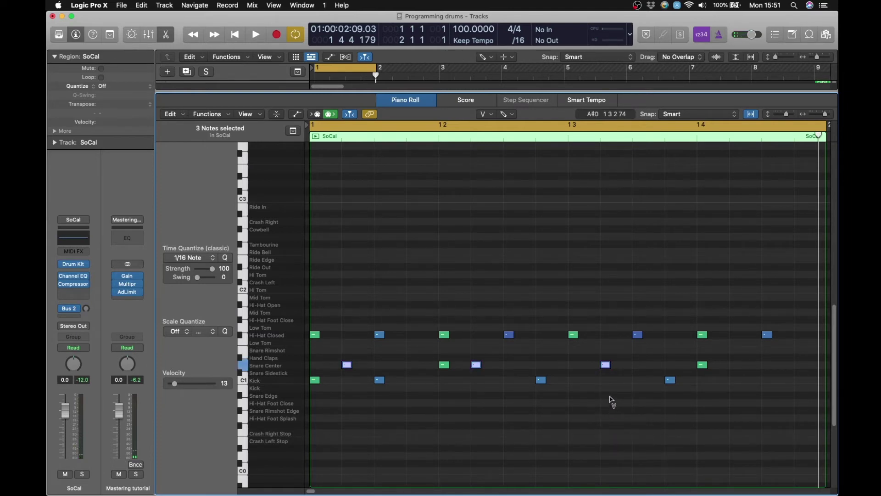
{"action": "key", "text": "space"}
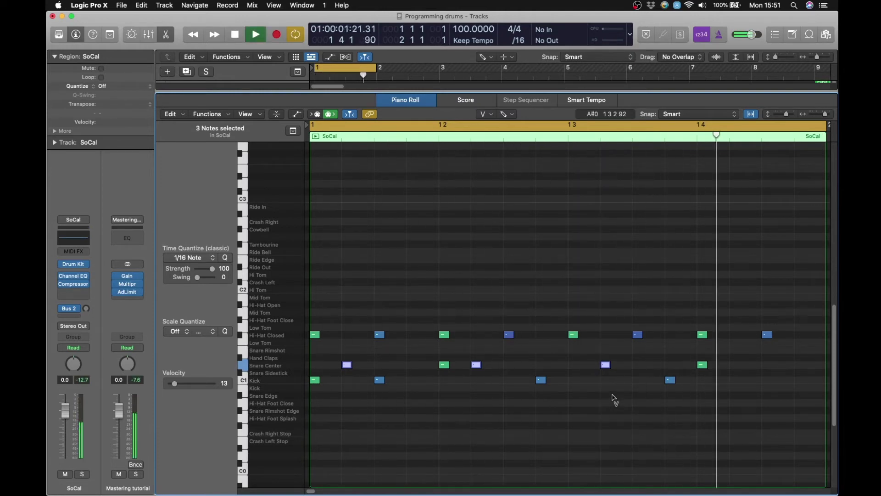
- Draw four extra Hi-Hat Closed notes with the Pencil tool at 1 1 4, 1 3 2, 1 4 2 and 1 4 4 at velocity 13, and play the loop
{"action": "key", "text": "t"}
{"action": "left_click", "coordinate": [617, 406]}
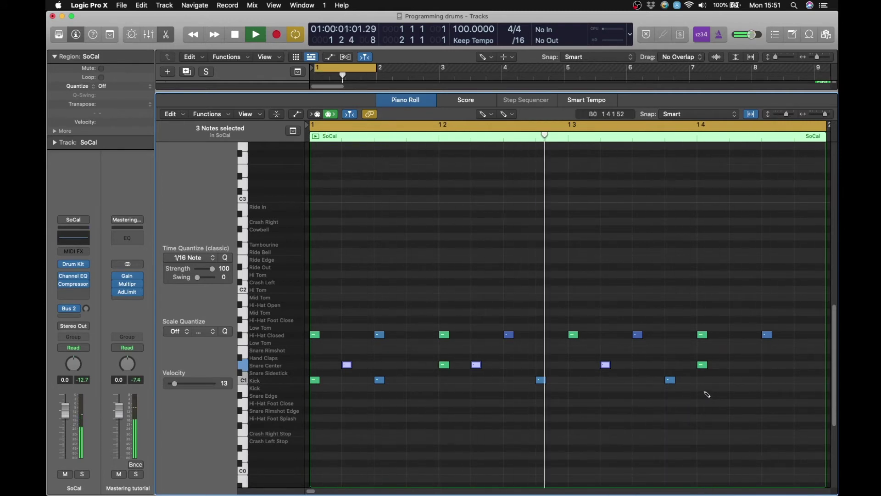
{"action": "key", "text": "space"}
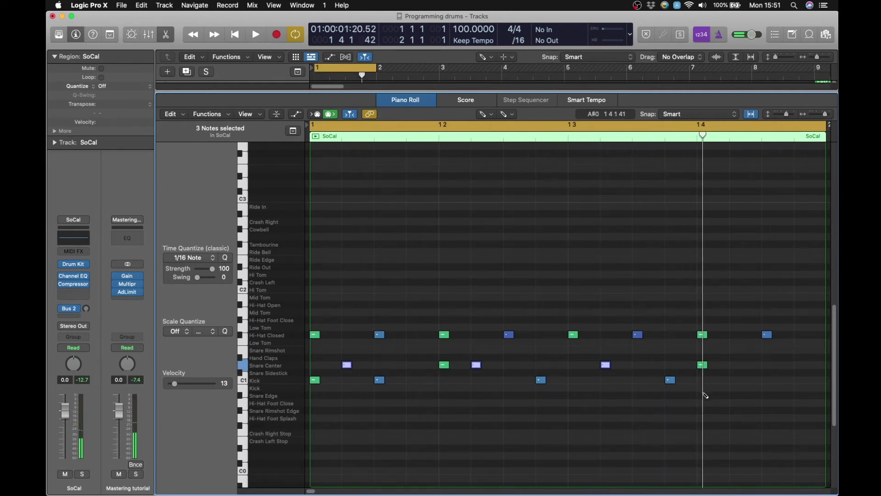
{"action": "left_click", "coordinate": [409, 335]}
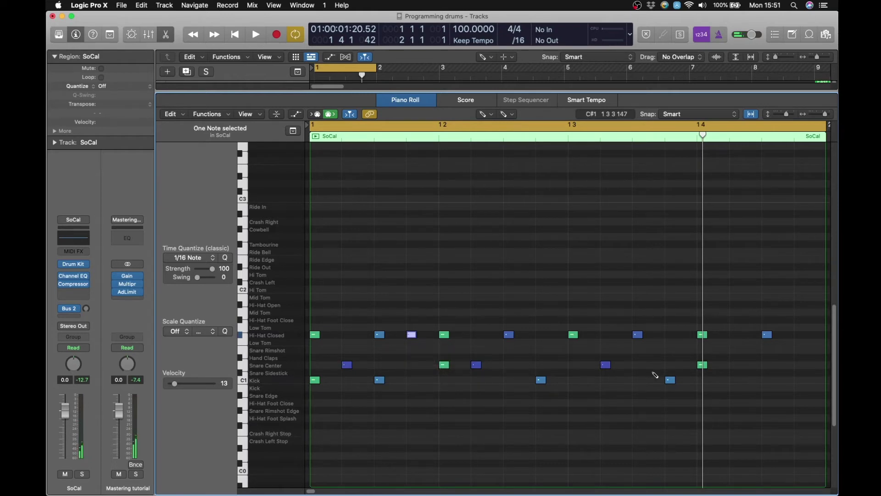
{"action": "left_click", "coordinate": [605, 334]}
{"action": "left_click", "coordinate": [735, 335]}
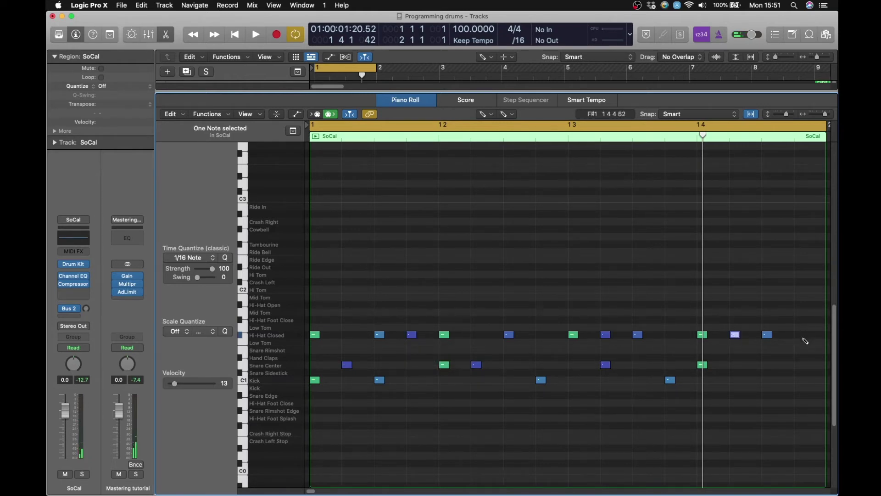
{"action": "left_click", "coordinate": [799, 334]}
{"action": "key", "text": "space"}
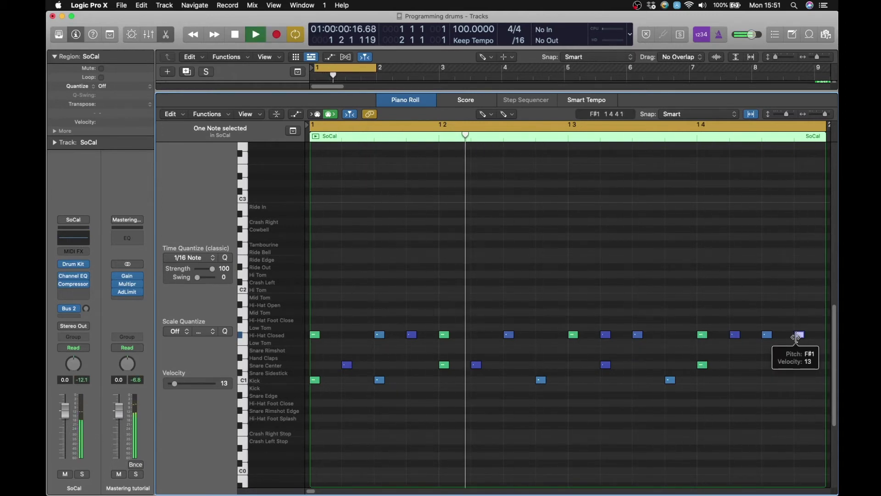
{"action": "key", "text": "space"}
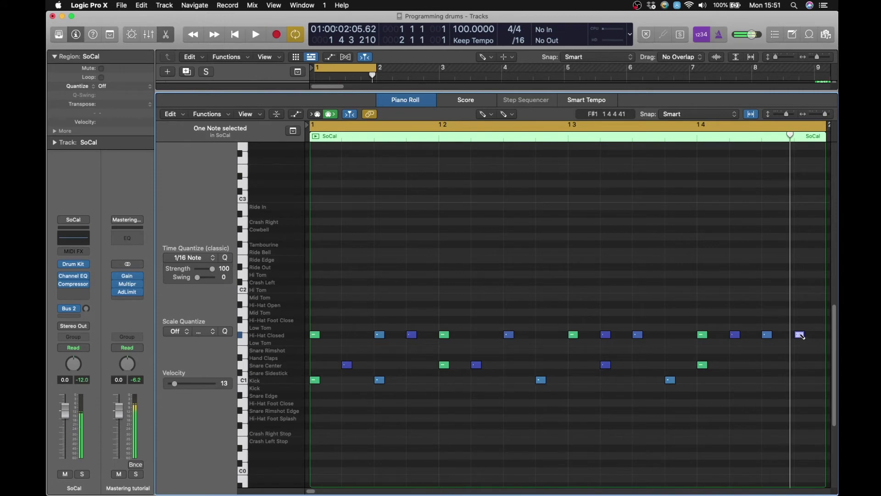
- Try the final hi-hat note at 1 4 4 on the Hi-Hat Open row and play the loop
{"action": "left_click_drag", "start_coordinate": [798, 336], "coordinate": [799, 311]}
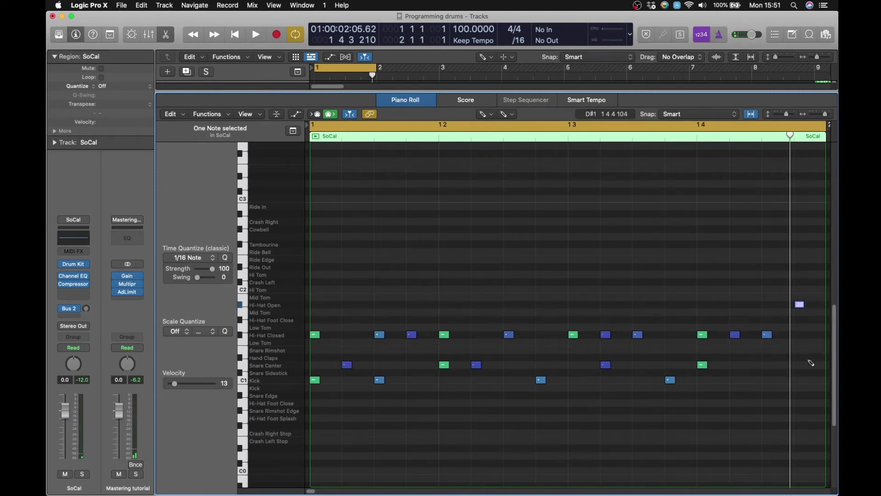
{"action": "key", "text": "space"}
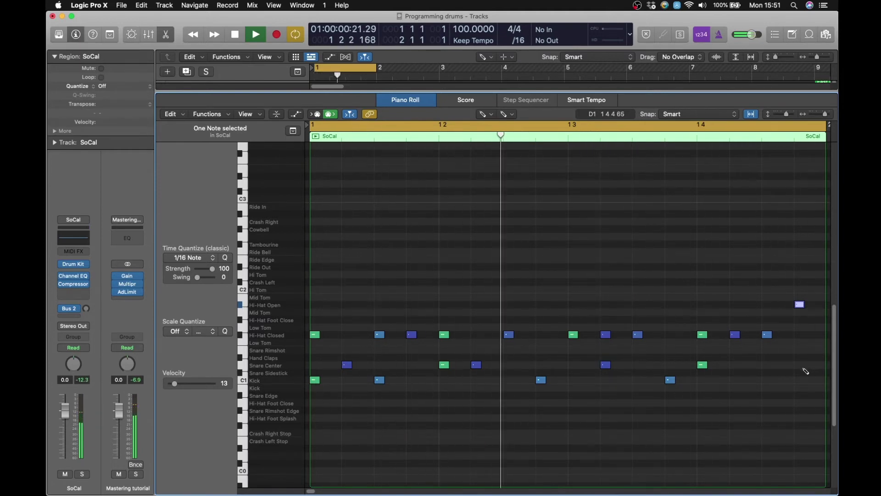
{"action": "key", "text": "space"}
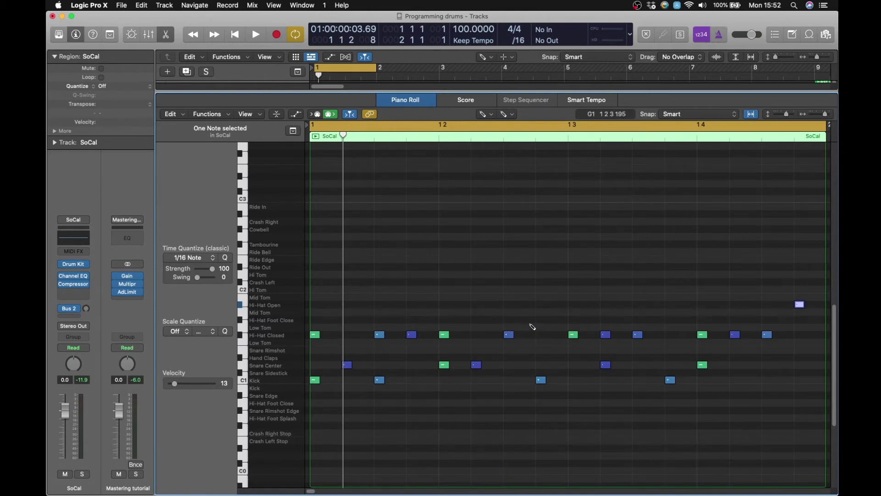
- Set the grid division to /32, draw two Snare Center notes at 1 4 7 and 1 4 8 with velocity 13, and play the loop
{"action": "left_click", "coordinate": [517, 40]}
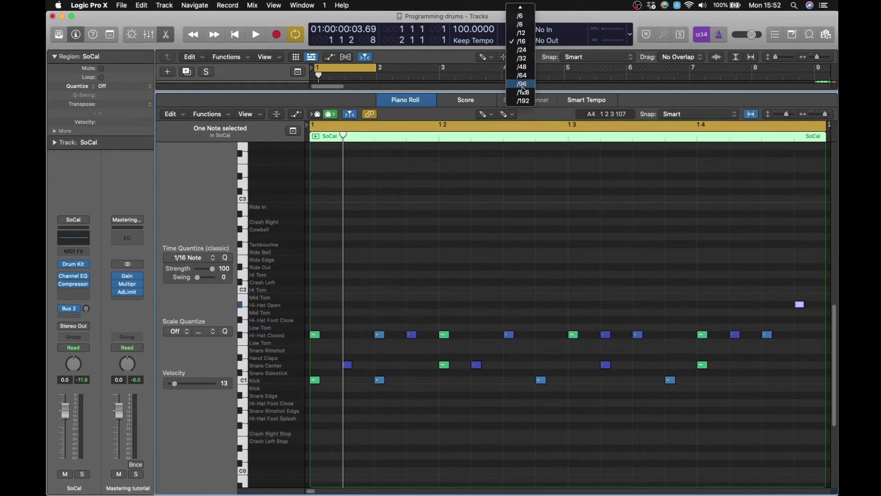
{"action": "left_click", "coordinate": [523, 59]}
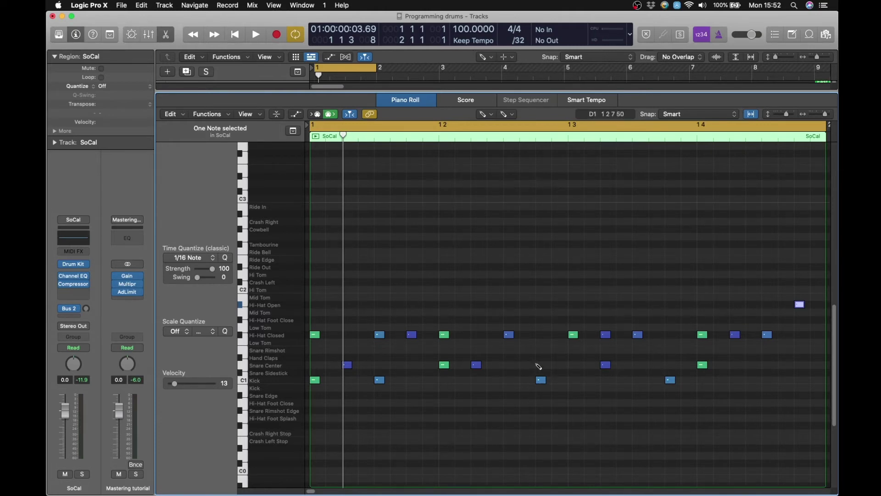
{"action": "left_click", "coordinate": [606, 365]}
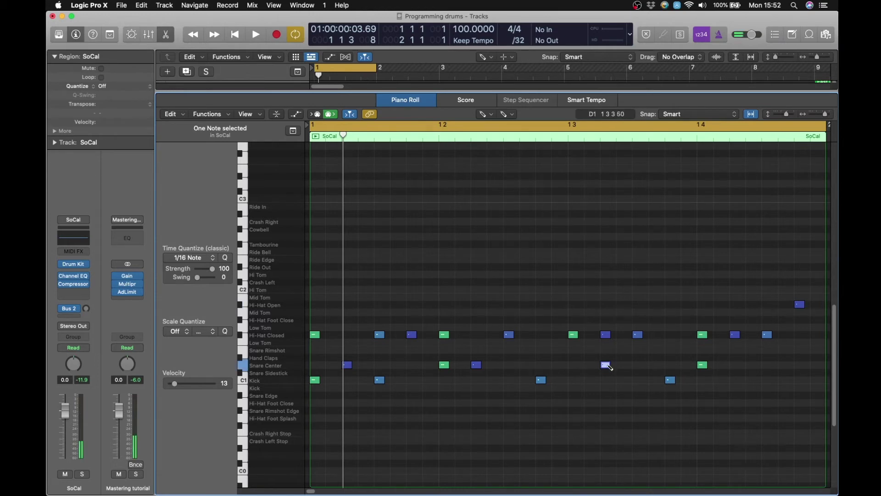
{"action": "left_click", "coordinate": [799, 364]}
{"action": "left_click", "coordinate": [816, 365]}
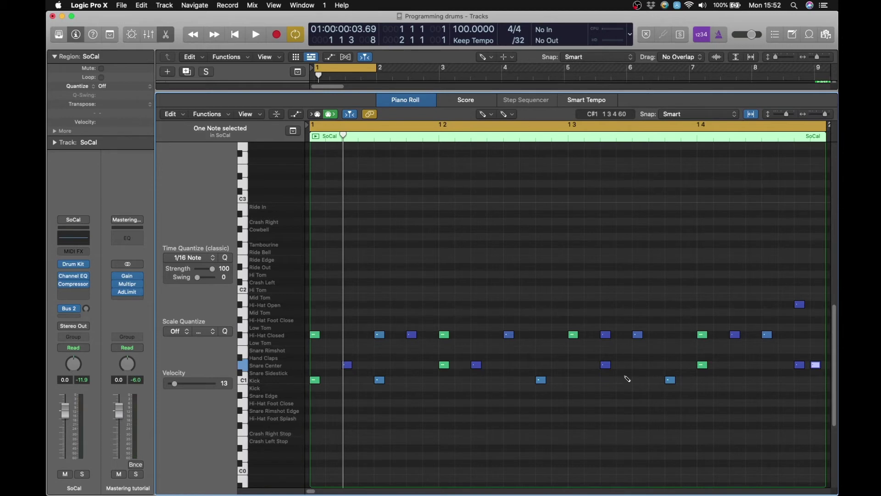
{"action": "key", "text": "space"}
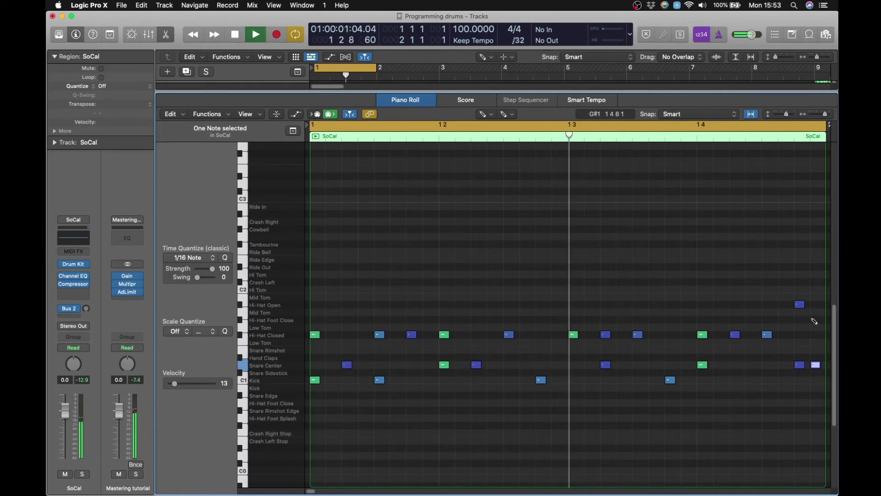
{"action": "key", "text": "space"}
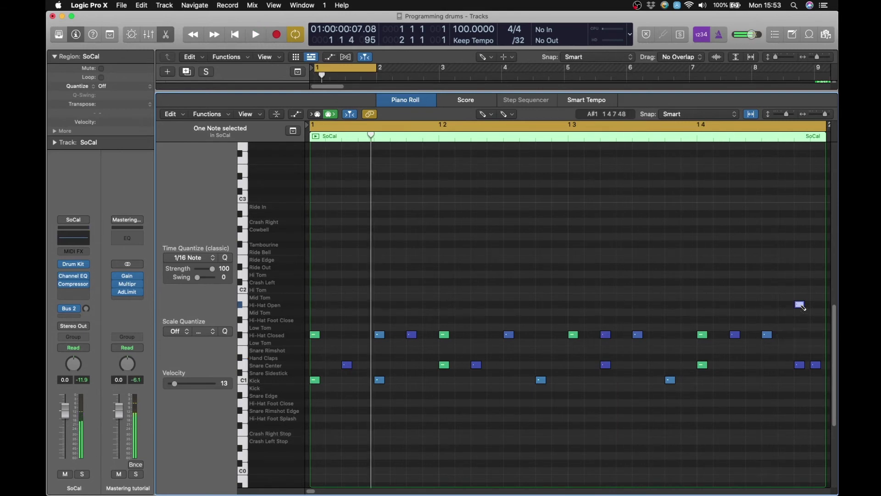
- Replace the Hi-Hat Open note at 1 4 7 with a Hi-Hat Closed note at the same position while checking the loop
{"action": "left_click", "coordinate": [799, 304]}
{"action": "key", "text": "Delete"}
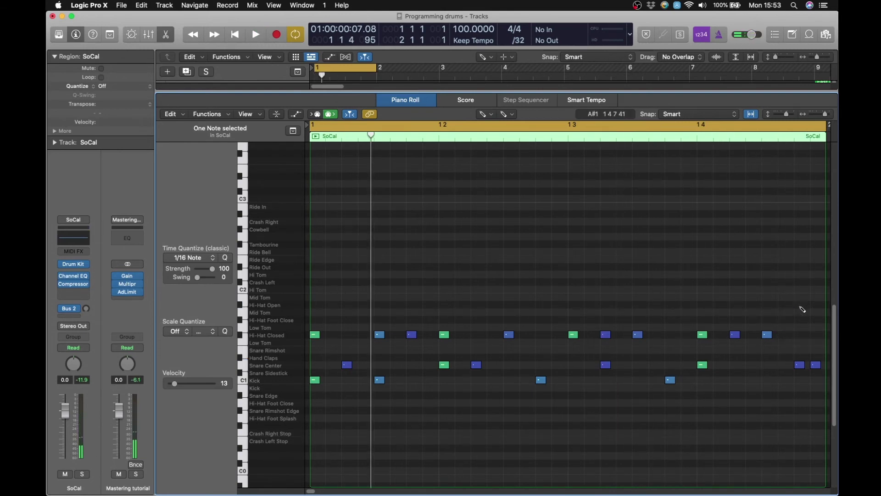
{"action": "key", "text": "space"}
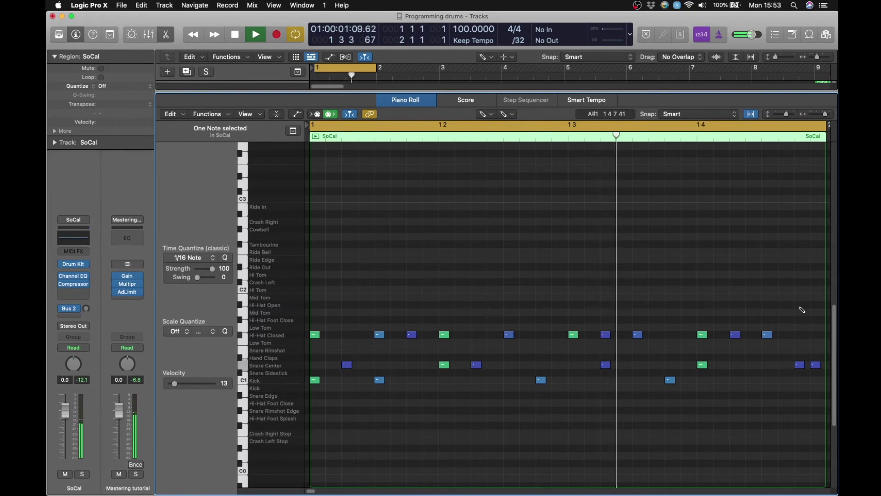
{"action": "left_click", "coordinate": [799, 334]}
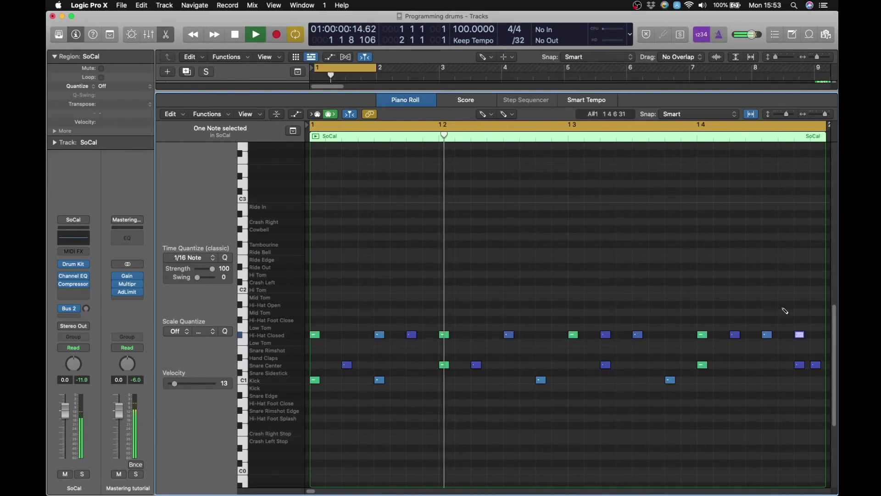
{"action": "key", "text": "space"}
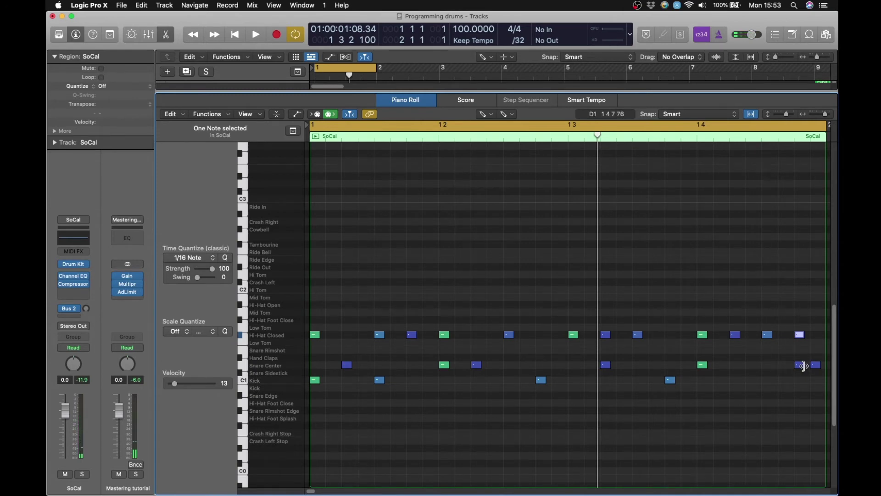
- Set the grid division back to /16, switch to the Pointer tool and deselect the notes
{"action": "left_click", "coordinate": [519, 39]}
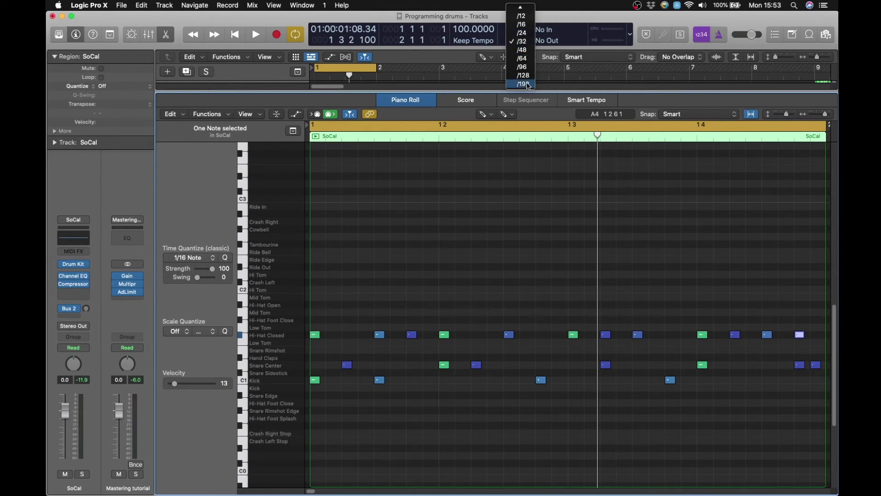
{"action": "left_click", "coordinate": [522, 42]}
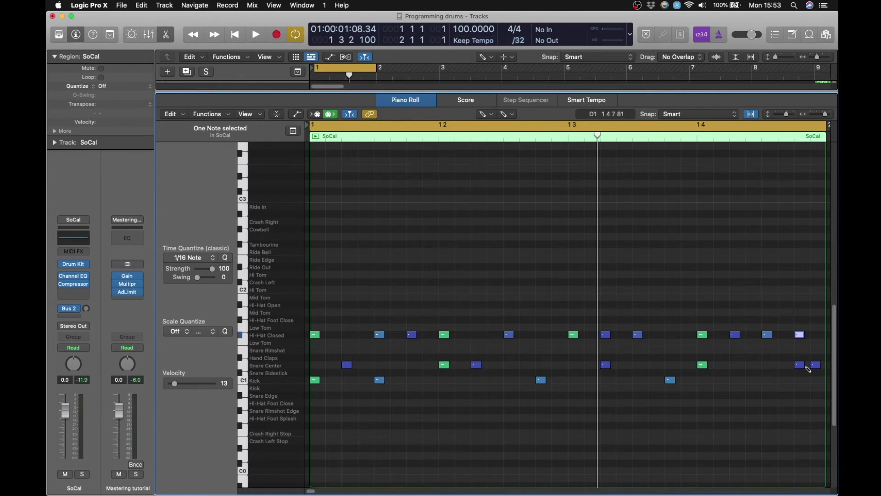
{"action": "left_click", "coordinate": [518, 41]}
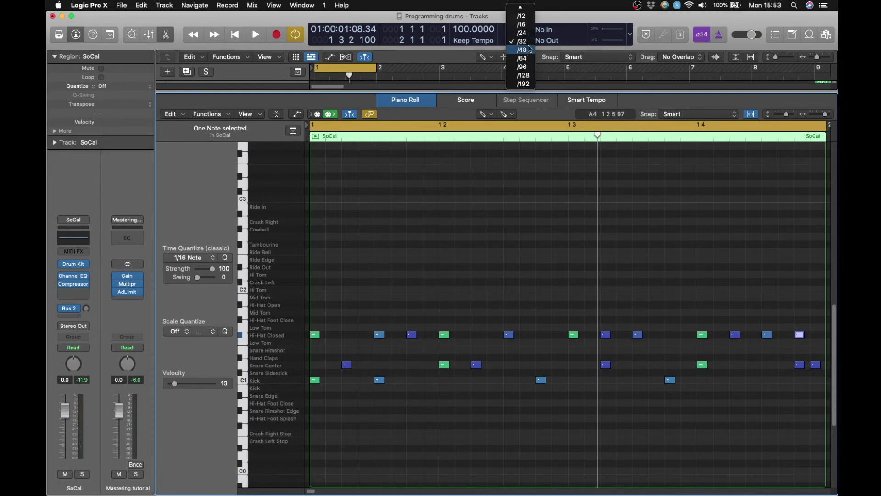
{"action": "left_click", "coordinate": [521, 24]}
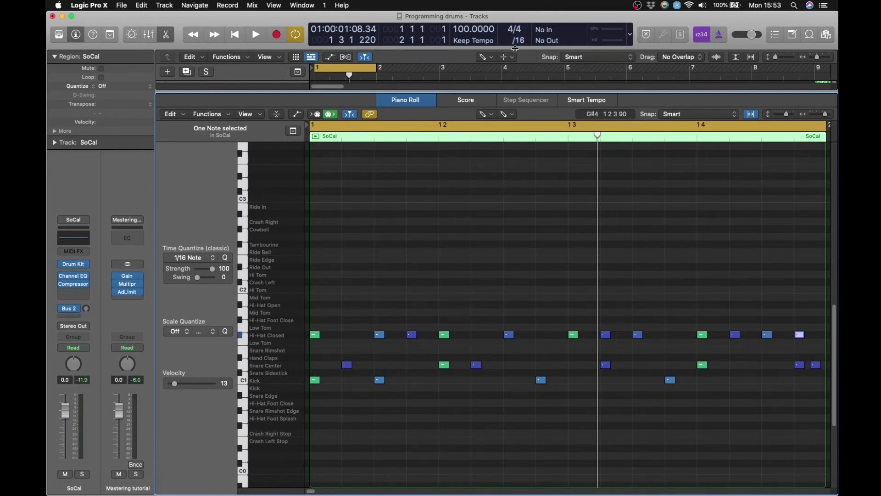
{"action": "key", "text": "t"}
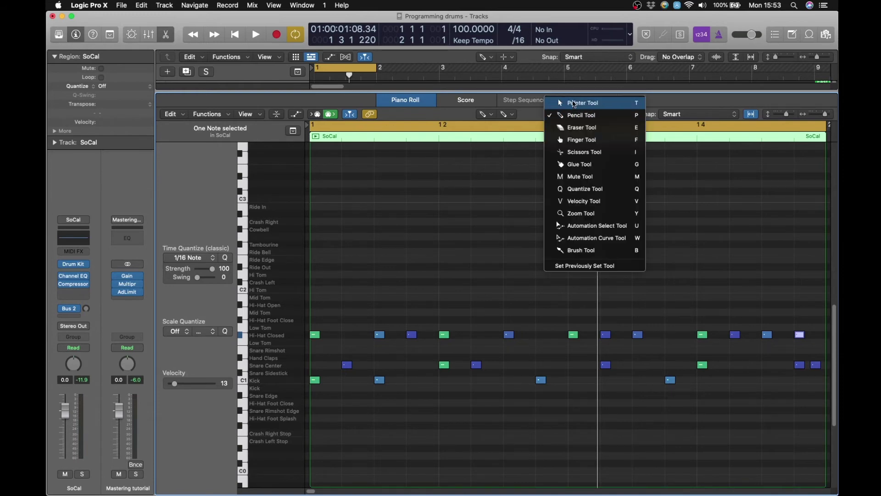
{"action": "left_click", "coordinate": [575, 104]}
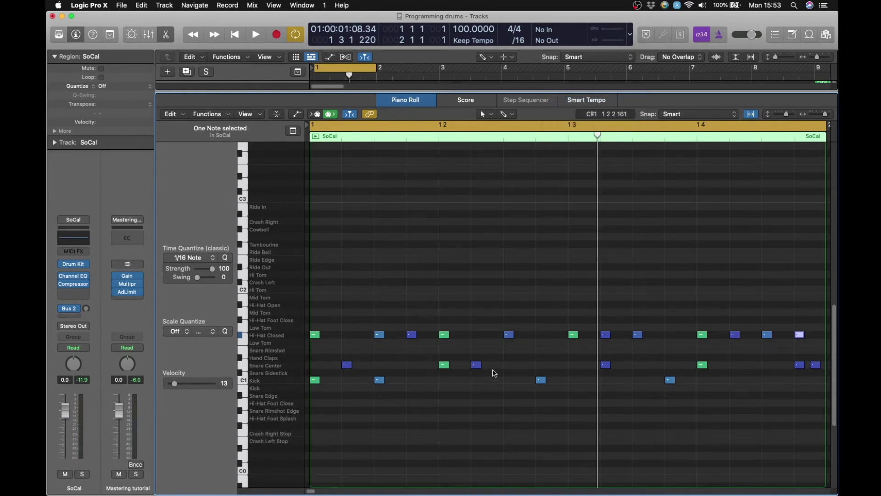
{"action": "left_click", "coordinate": [669, 411]}
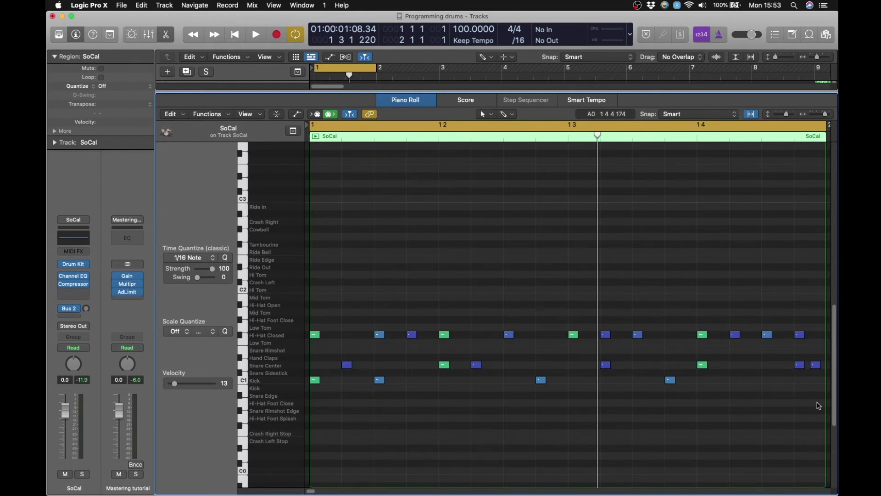
- Return the playhead to the start and apply the Humanize MIDI Transform to all notes in the SoCal region
{"action": "key", "text": "Return"}
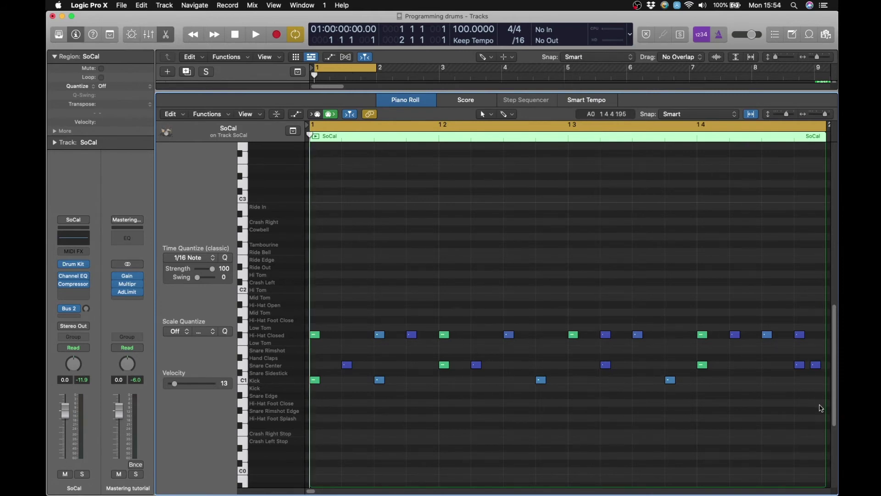
{"action": "left_click_drag", "start_coordinate": [821, 408], "coordinate": [311, 322]}
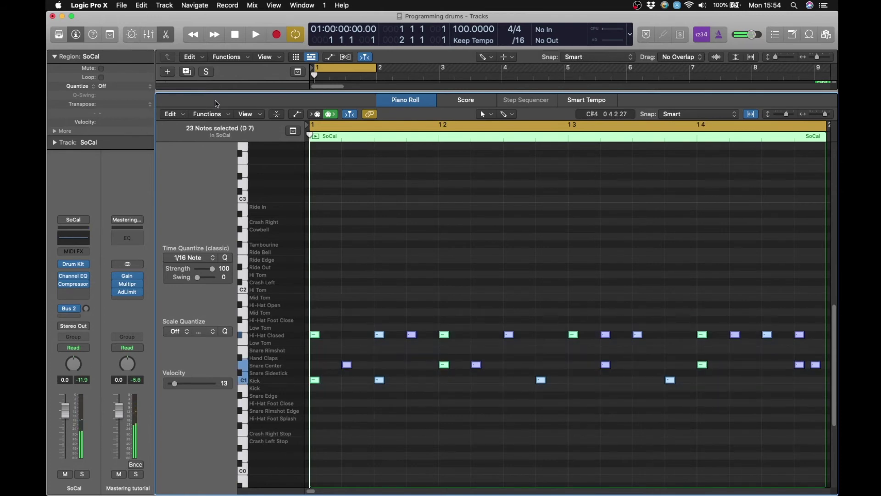
{"action": "left_click", "coordinate": [216, 114]}
{"action": "mouse_move", "coordinate": [278, 206]}
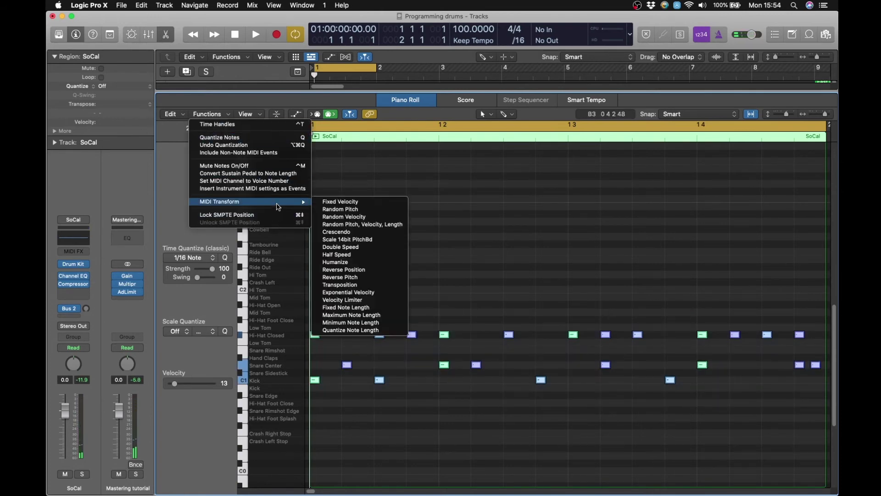
{"action": "left_click", "coordinate": [368, 263]}
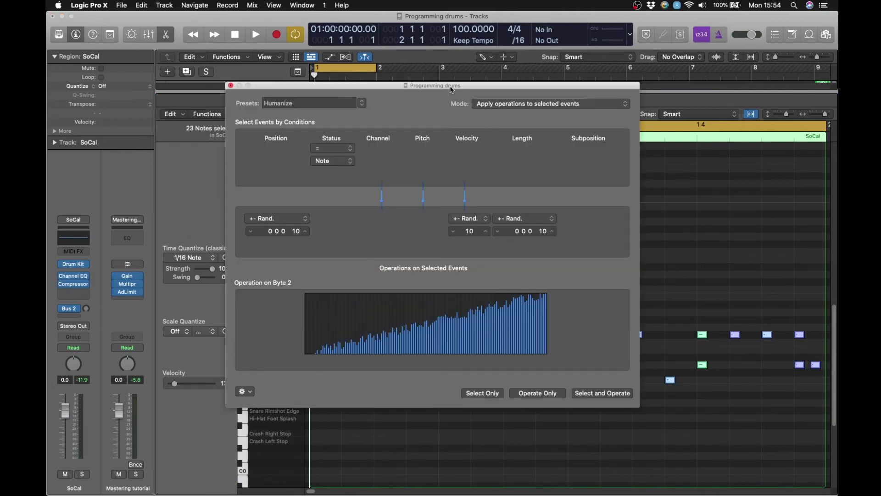
{"action": "left_click_drag", "start_coordinate": [452, 90], "coordinate": [451, 102]}
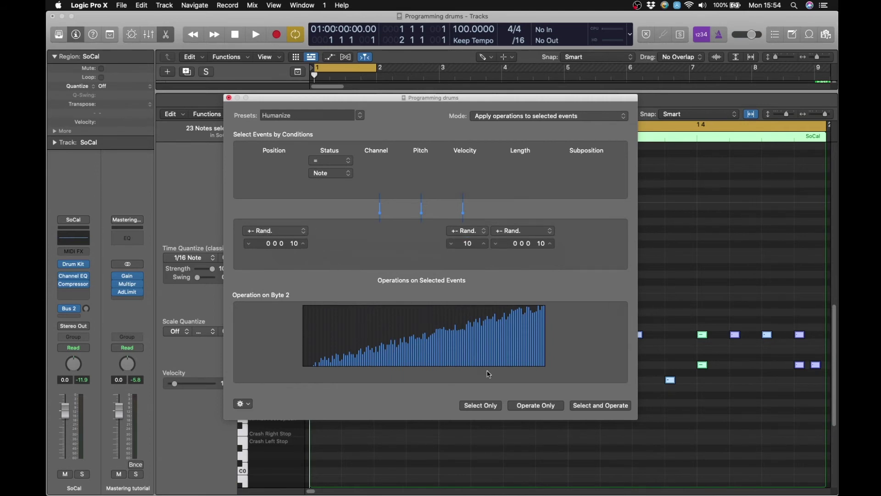
{"action": "left_click", "coordinate": [588, 406]}
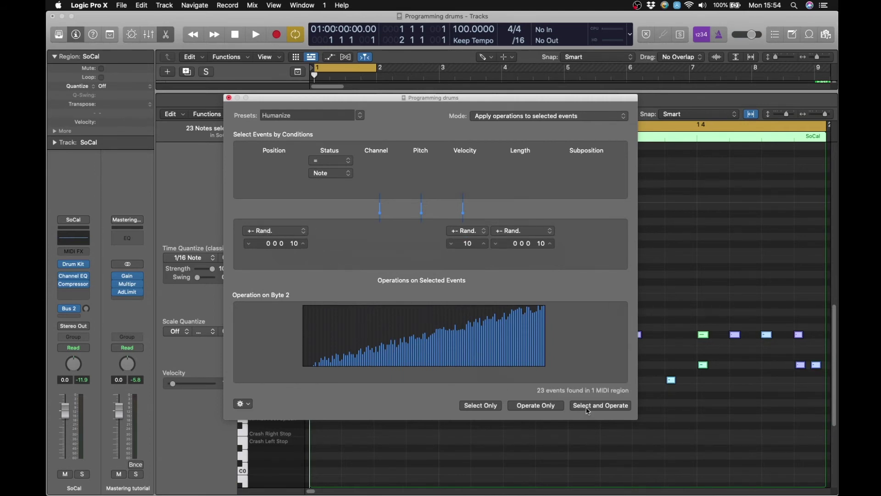
{"action": "left_click", "coordinate": [229, 98]}
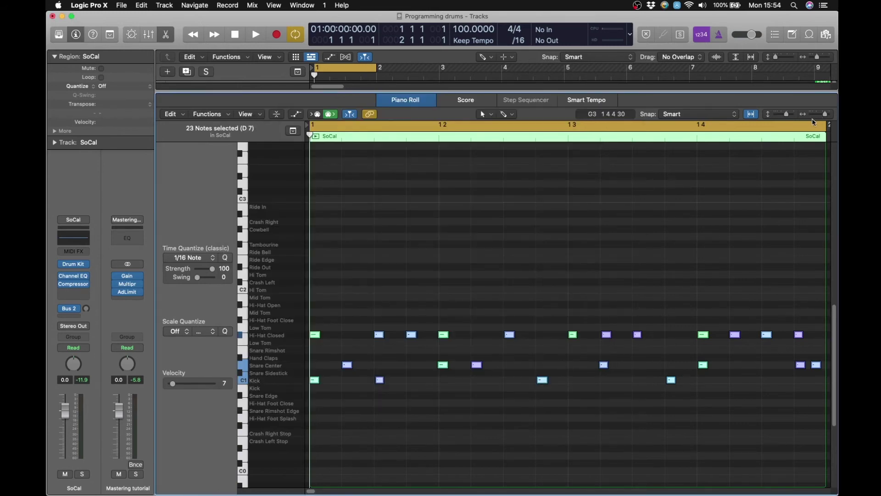
- Quantize the Hi-Hat Closed and Kick notes at the start of the SoCal region to 1/16 Note
{"action": "left_click_drag", "start_coordinate": [825, 114], "coordinate": [833, 119]}
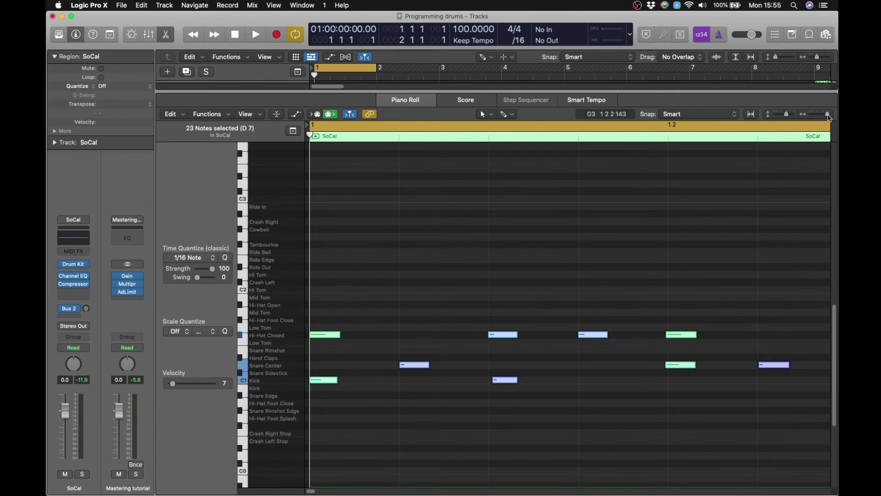
{"action": "left_click", "coordinate": [408, 305]}
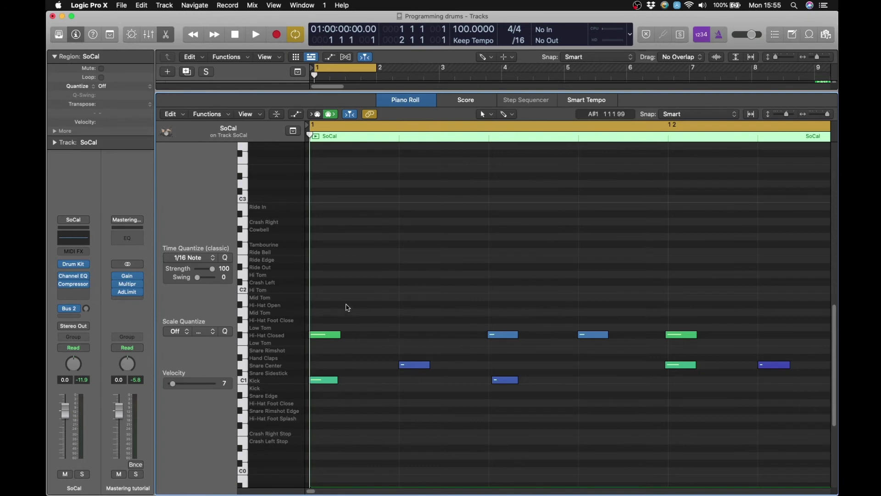
{"action": "left_click_drag", "start_coordinate": [345, 305], "coordinate": [311, 404]}
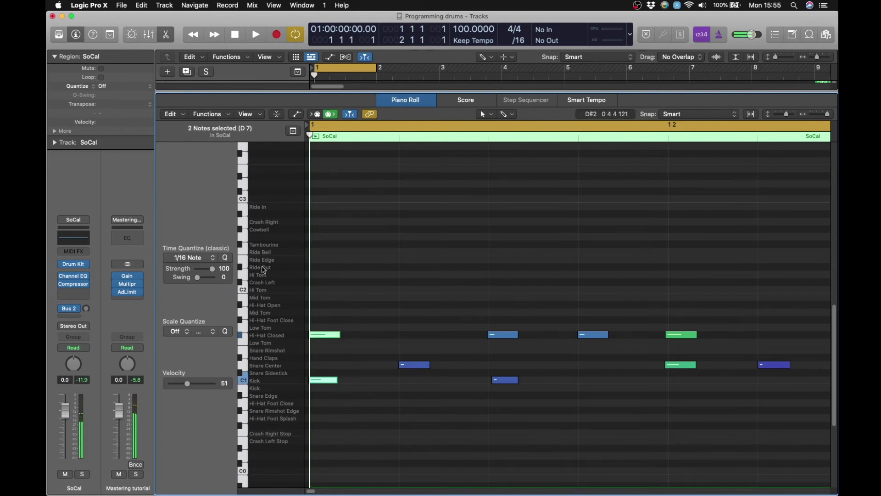
{"action": "left_click", "coordinate": [224, 258]}
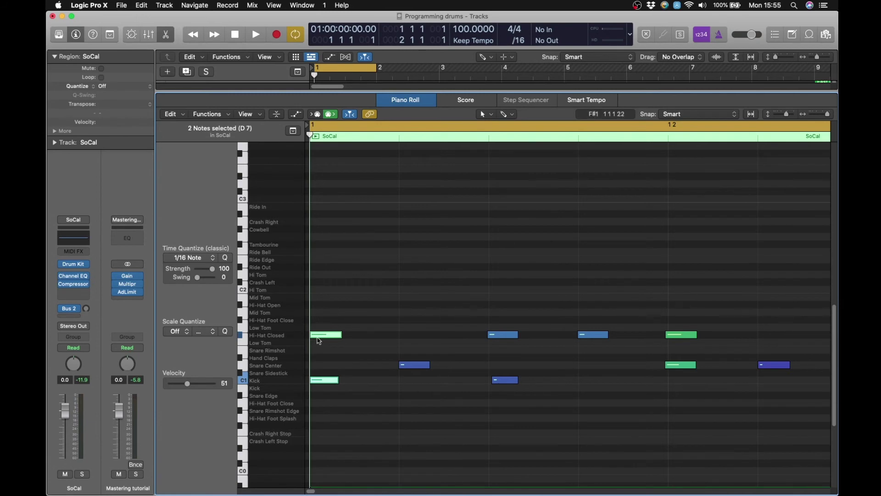
{"action": "mouse_move", "coordinate": [311, 335]}
- Fit the whole SoCal bar in the Piano Roll and play the humanized loop
{"action": "left_click_drag", "start_coordinate": [355, 93], "coordinate": [341, 134]}
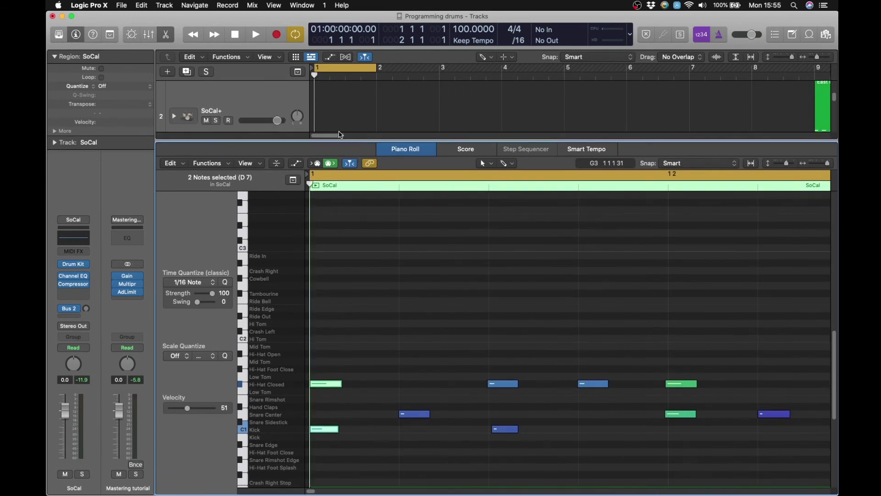
{"action": "scroll", "coordinate": [342, 125], "scroll_direction": "up", "scroll_amount": 2}
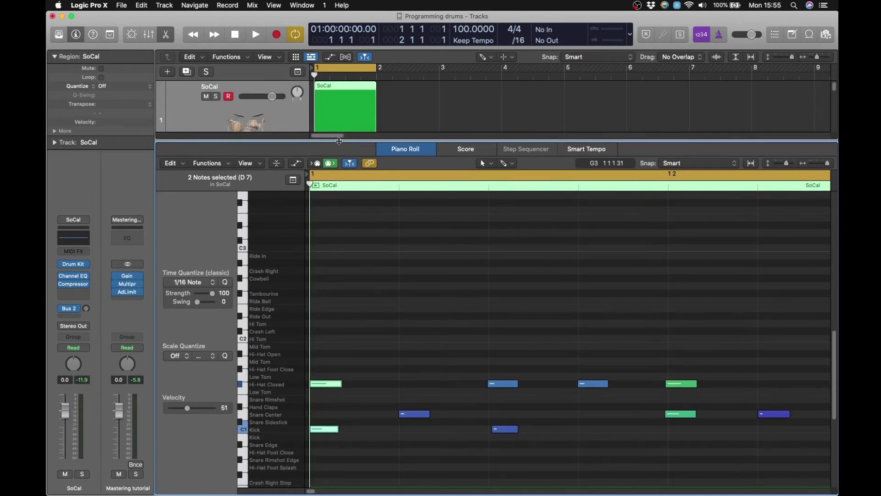
{"action": "left_click_drag", "start_coordinate": [339, 141], "coordinate": [340, 91]}
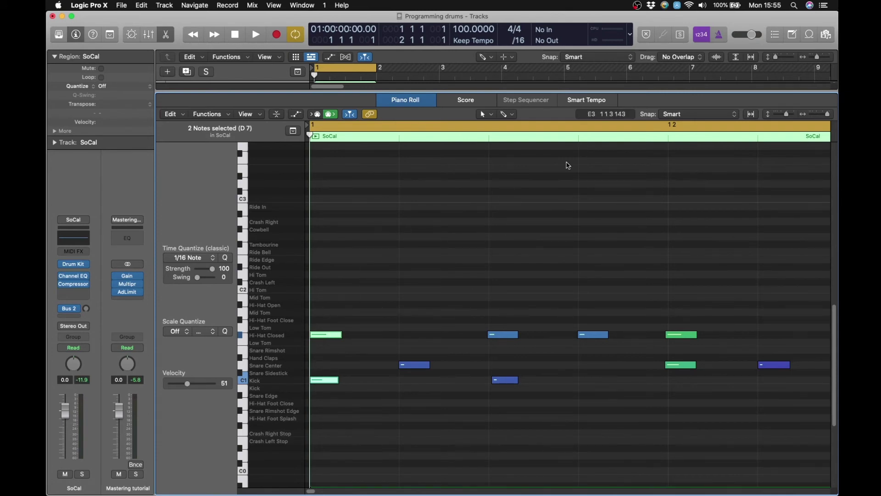
{"action": "left_click_drag", "start_coordinate": [829, 117], "coordinate": [823, 125]}
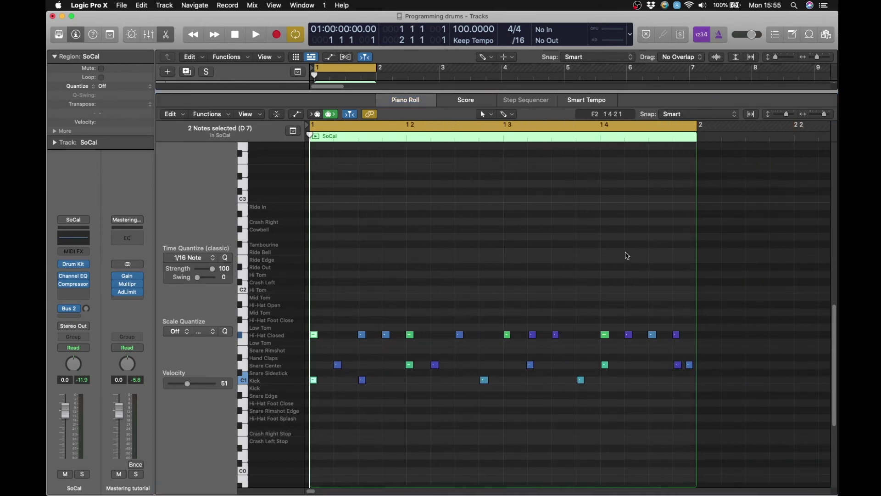
{"action": "key", "text": "space"}
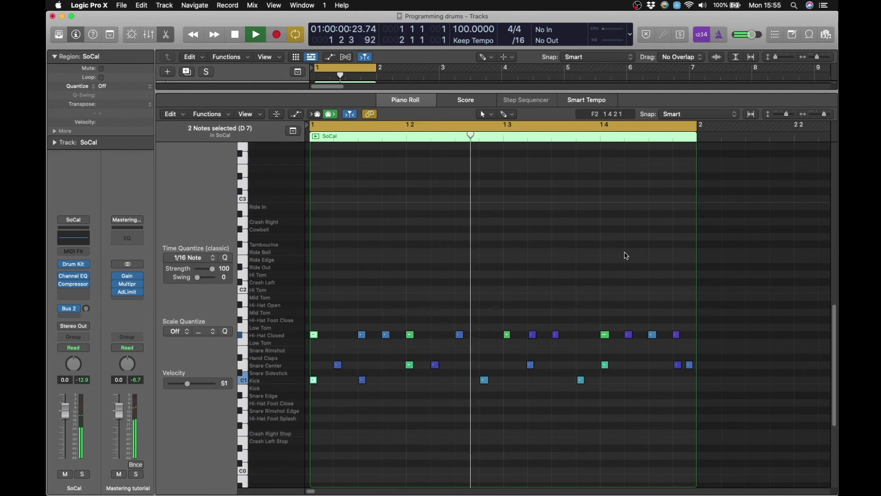
{"action": "key", "text": "space"}
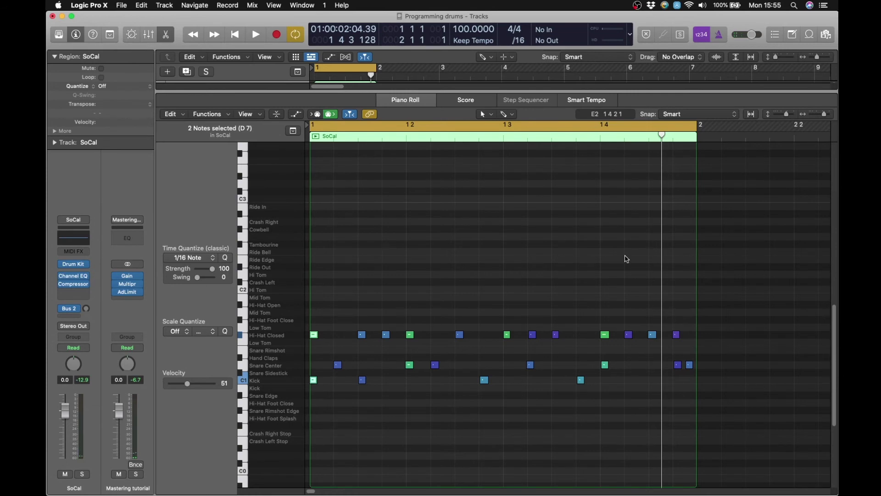
- Replace the SoCal track's drum kit with the SoCal+ patch from the Library's Producer Kits
{"action": "key", "text": "x"}
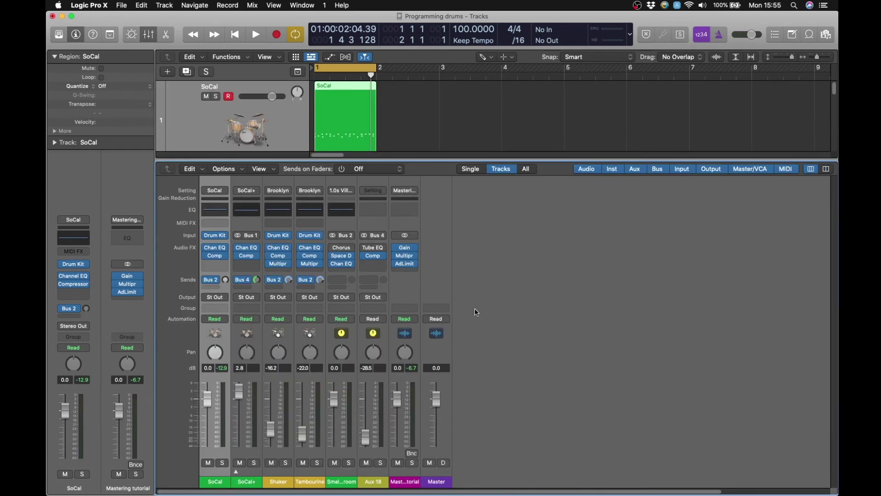
{"action": "key", "text": "x"}
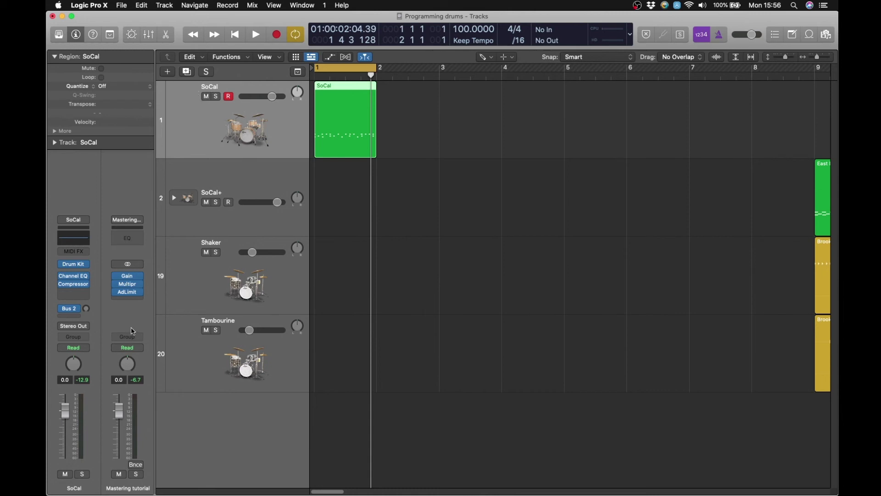
{"action": "key", "text": "y"}
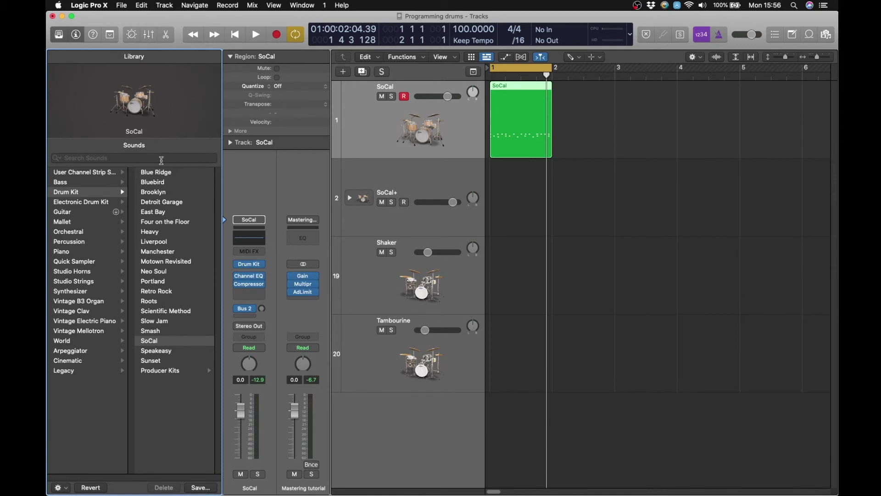
{"action": "left_click", "coordinate": [182, 372]}
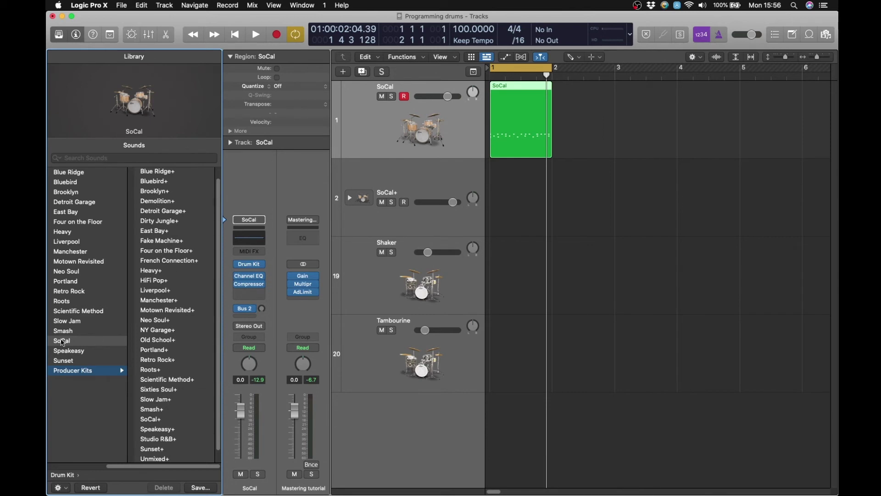
{"action": "left_click", "coordinate": [153, 420]}
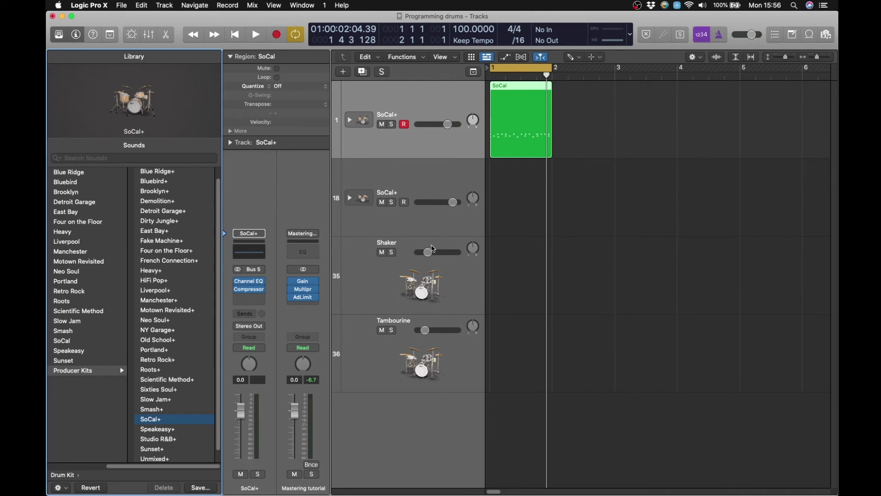
- Expand the first SoCal+ track stack in the mixer and play the loop to examine its individual drum channels
{"action": "key", "text": "x"}
{"action": "key", "text": "y"}
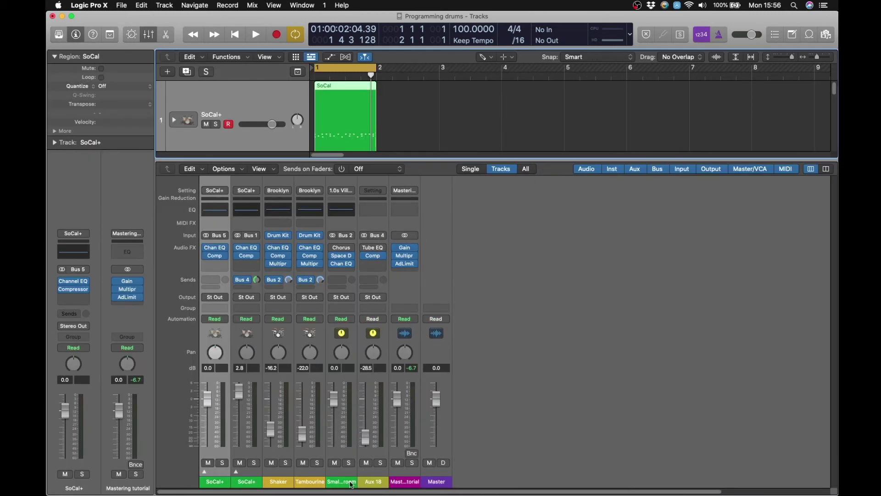
{"action": "left_click", "coordinate": [204, 472]}
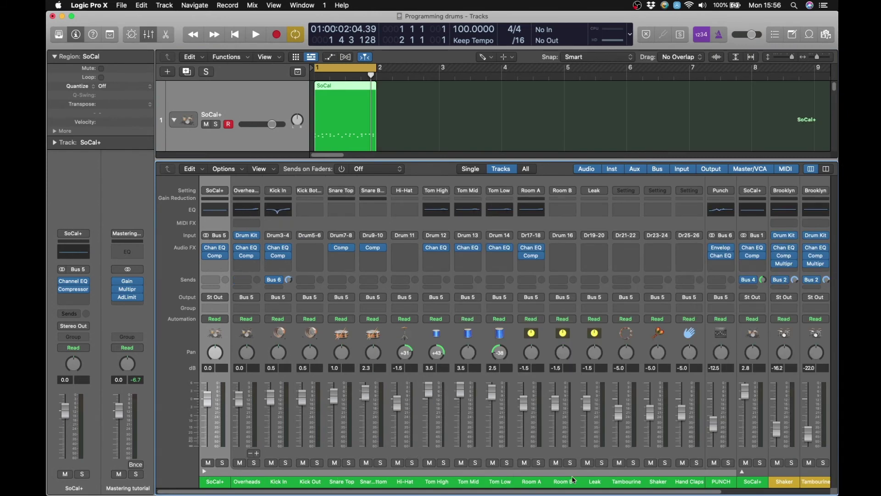
{"action": "key", "text": "space"}
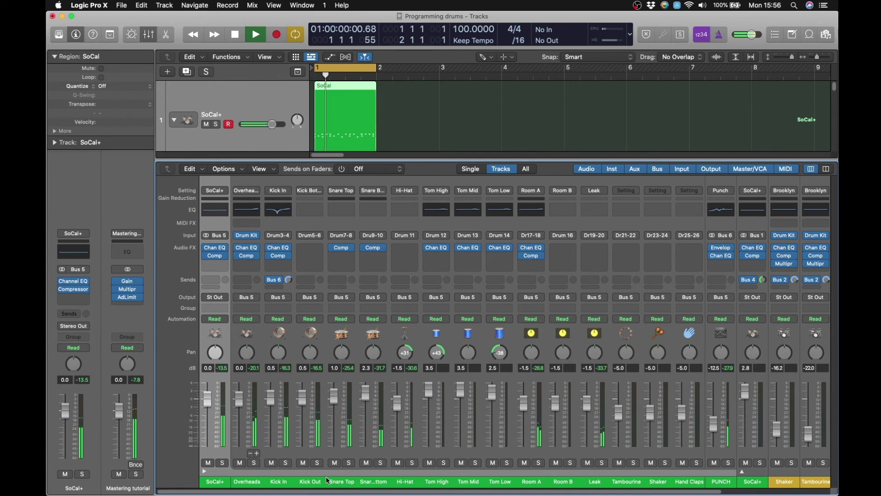
{"action": "key", "text": "space"}
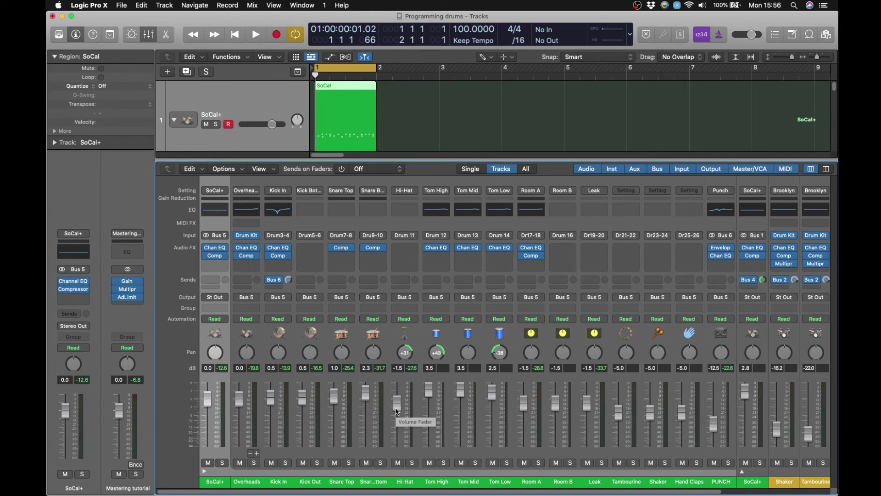
- Collapse the SoCal+ stack and move the SoCal region down to the second SoCal+ track, number 18
{"action": "key", "text": "x"}
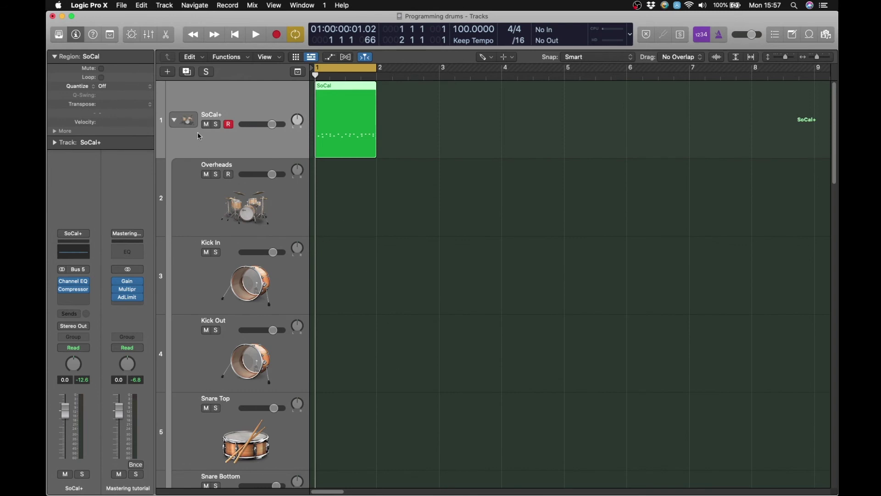
{"action": "left_click", "coordinate": [176, 121]}
{"action": "left_click", "coordinate": [234, 188]}
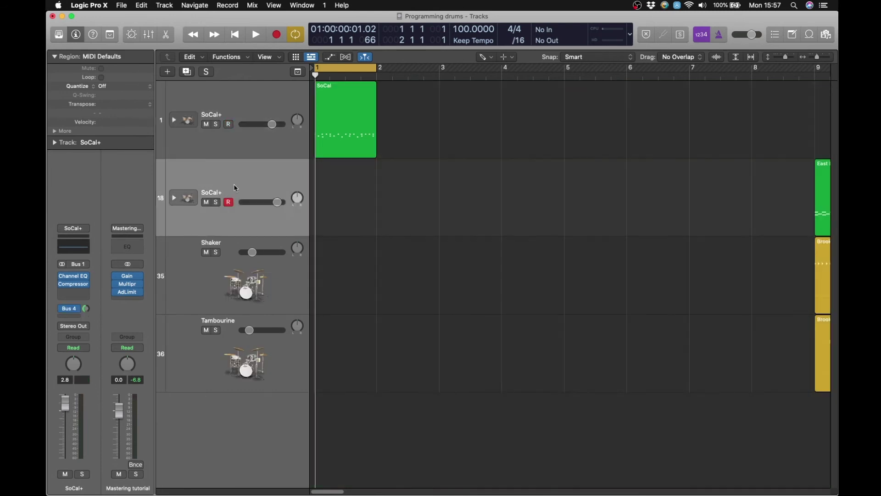
{"action": "left_click_drag", "start_coordinate": [339, 125], "coordinate": [339, 179]}
{"action": "left_click", "coordinate": [238, 179]}
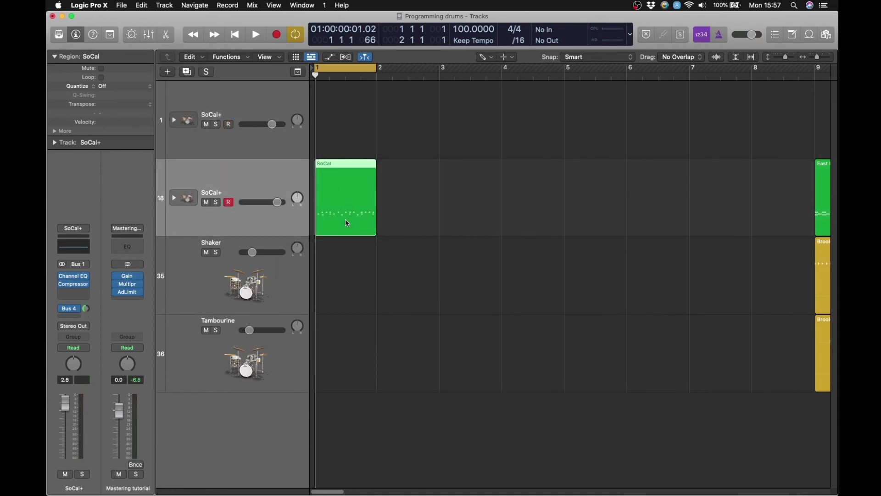
- Play the region on track 18, copy it to bars 2, 3 and 4, and turn off the cycle
{"action": "key", "text": "space"}
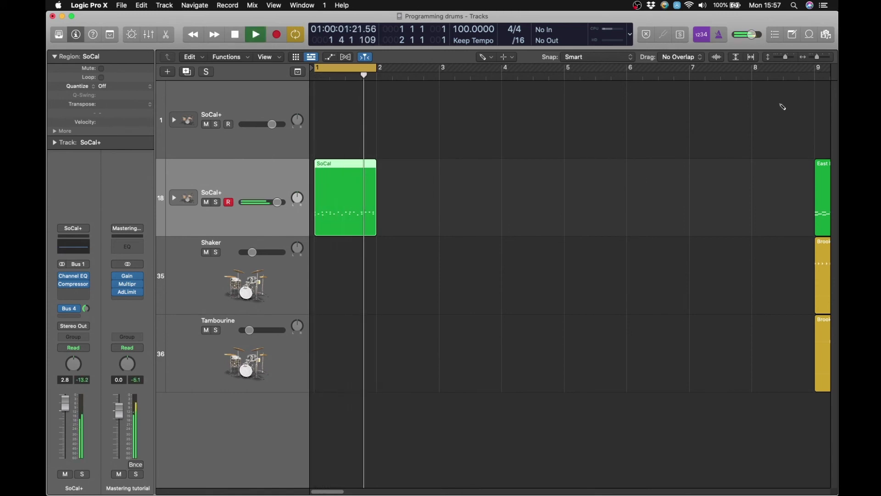
{"action": "left_click_drag", "start_coordinate": [817, 57], "coordinate": [816, 60]}
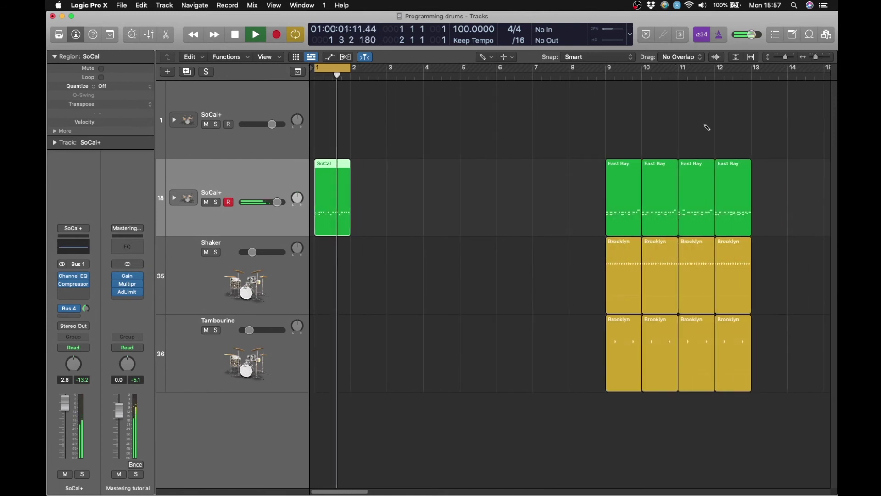
{"action": "key", "text": "space"}
{"action": "left_click_drag", "start_coordinate": [341, 195], "coordinate": [444, 203]}
{"action": "left_click", "coordinate": [330, 69]}
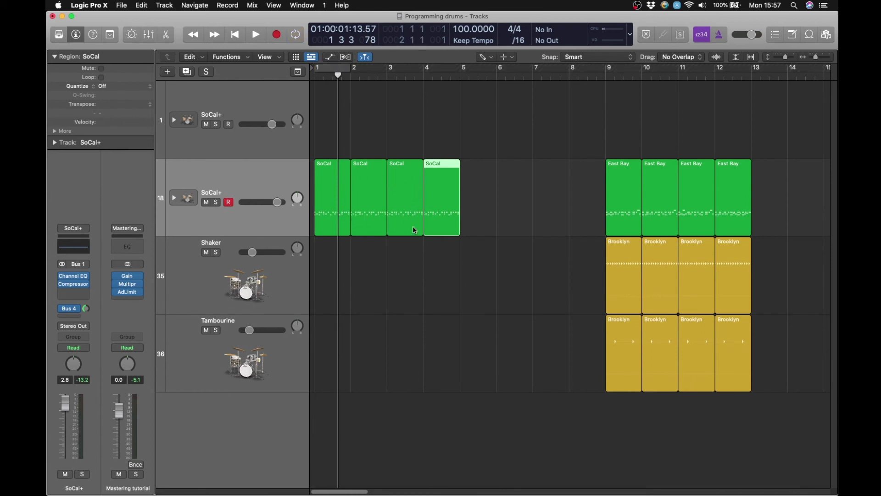
- Set the cycle range to bar 2 and open that bar's SoCal region in the Piano Roll
{"action": "left_click", "coordinate": [371, 204]}
{"action": "left_click_drag", "start_coordinate": [352, 69], "coordinate": [387, 70]}
{"action": "double_click", "coordinate": [372, 215]}
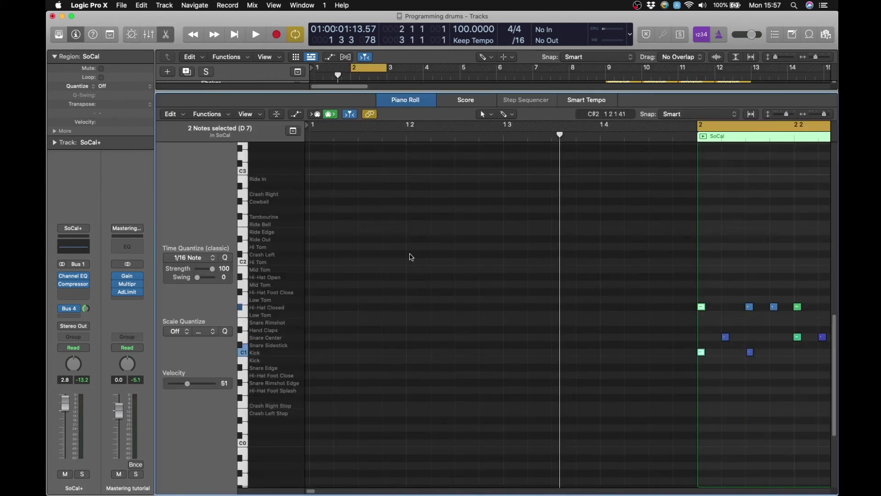
{"action": "left_click_drag", "start_coordinate": [309, 491], "coordinate": [315, 492]}
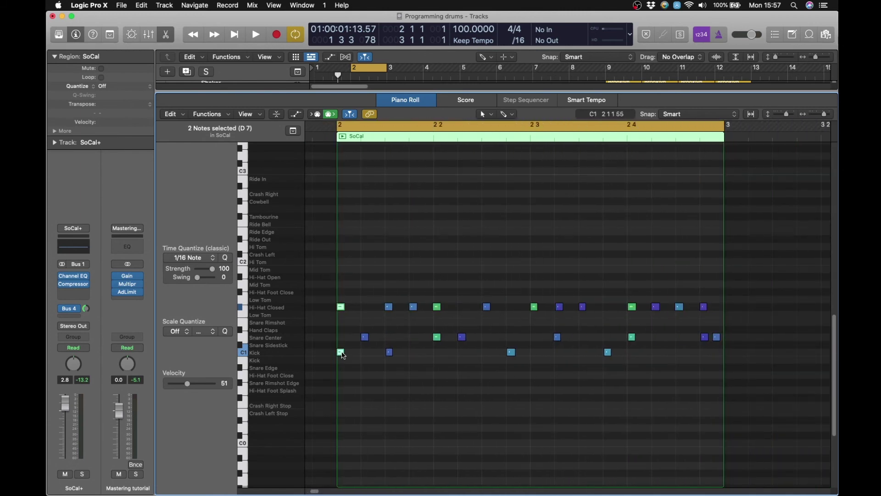
- Draw a Kick note at 2 1 2 with the same velocity as the bar's first kick
{"action": "left_click", "coordinate": [342, 352]}
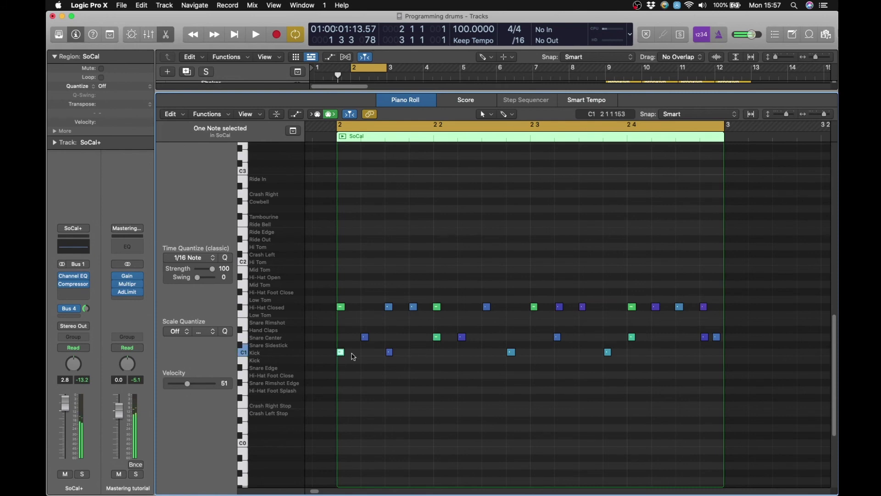
{"action": "key", "text": "t"}
{"action": "left_click", "coordinate": [371, 367]}
{"action": "left_click", "coordinate": [364, 352]}
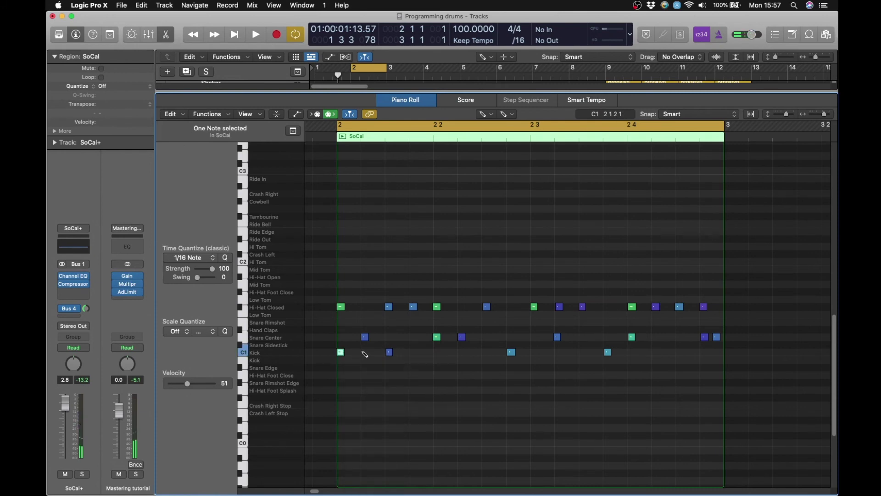
- Move the Snare Center note at 2 1 2 to 2 1 4 and copy the one at 2 2 2 to 2 4 2
{"action": "key", "text": "t"}
{"action": "left_click", "coordinate": [412, 376]}
{"action": "left_click_drag", "start_coordinate": [366, 338], "coordinate": [657, 341]}
{"action": "left_click", "coordinate": [462, 337]}
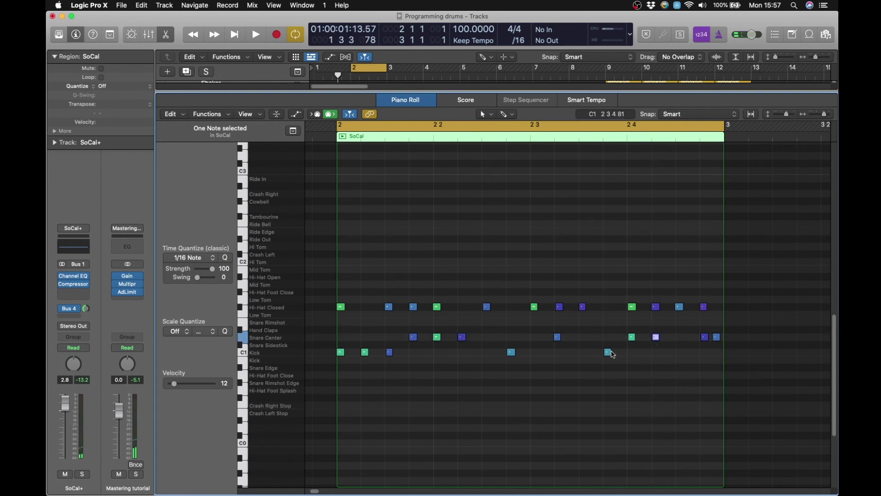
- Draw a Kick note at 2 4 3 with velocity 12 and play the bar 2 loop
{"action": "key", "text": "t"}
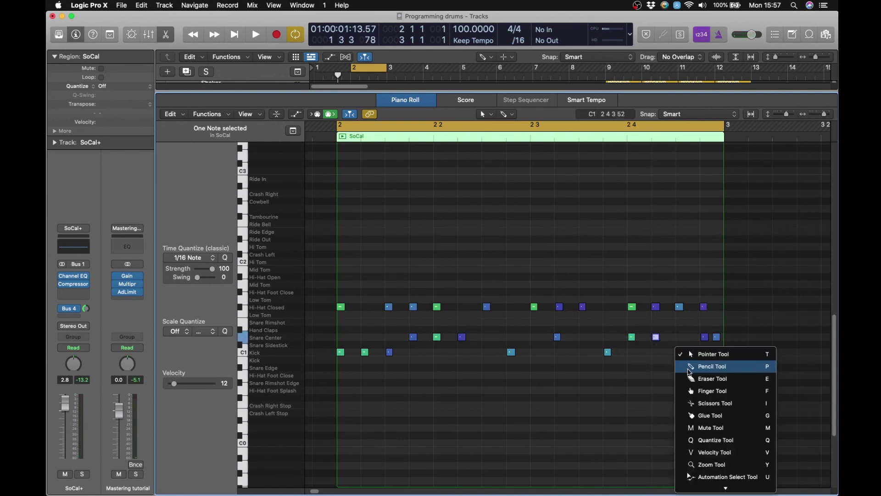
{"action": "key", "text": "p"}
{"action": "left_click", "coordinate": [680, 352]}
{"action": "key", "text": "space"}
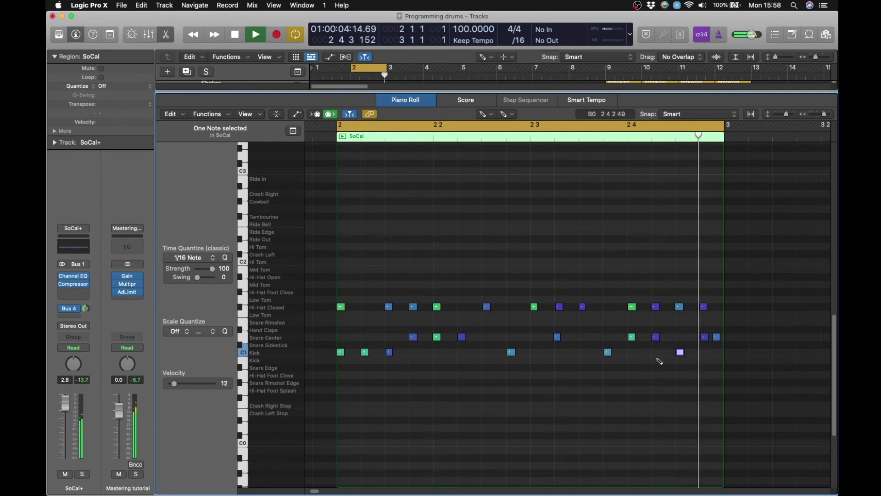
{"action": "key", "text": "space"}
- Close the Piano Roll and set the cycle range to bars 1 and 2
{"action": "key", "text": "c"}
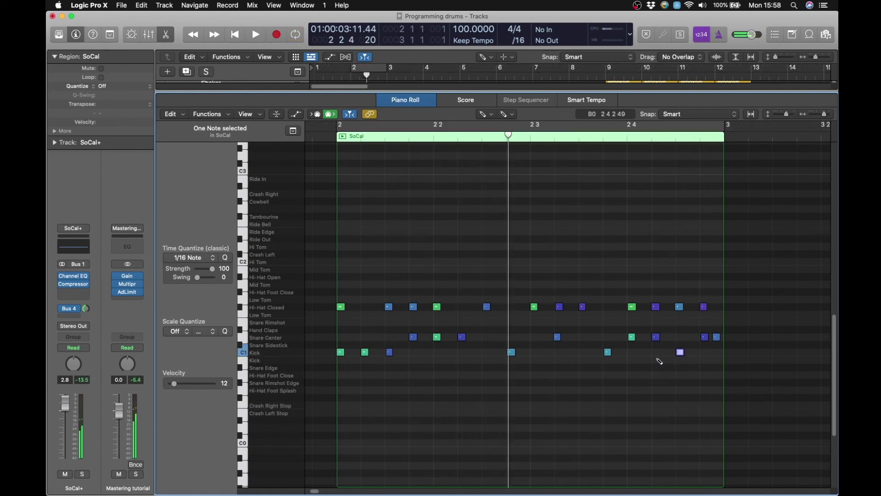
{"action": "key", "text": "x"}
{"action": "key", "text": "x"}
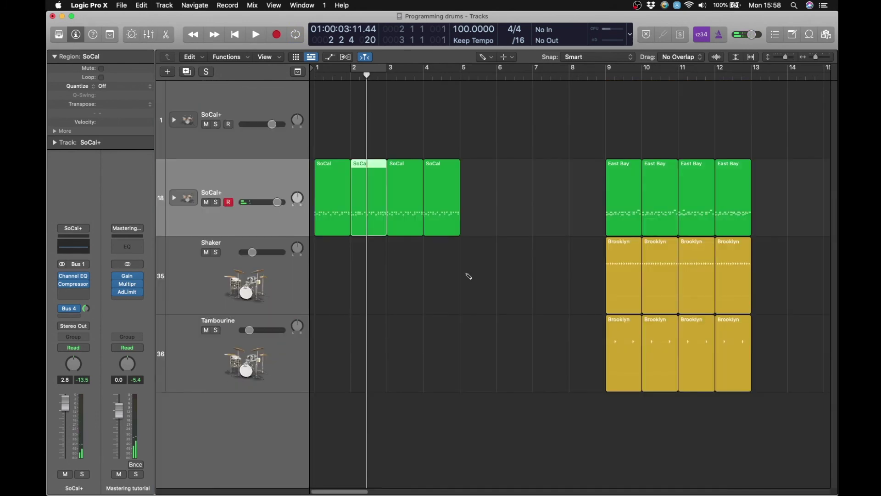
{"action": "left_click_drag", "start_coordinate": [316, 69], "coordinate": [387, 69]}
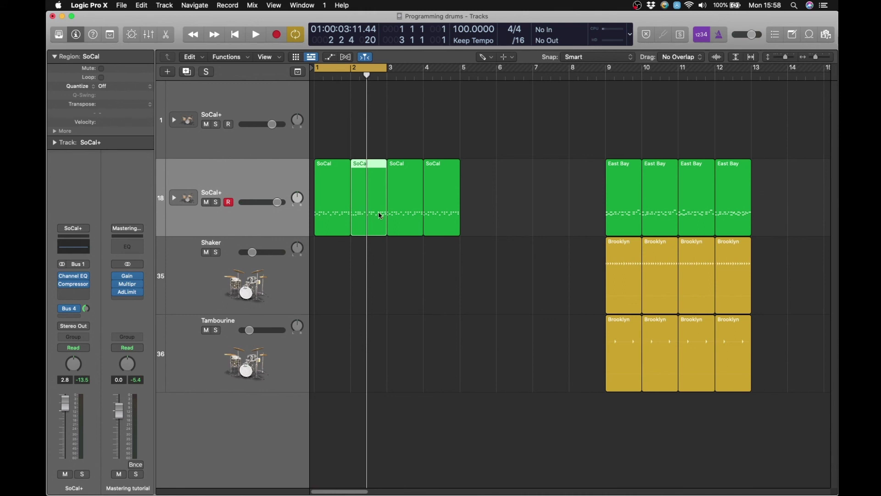
- Select the SoCal region in bar 1 and play the loop over bars 1 and 2
{"action": "left_click", "coordinate": [327, 203]}
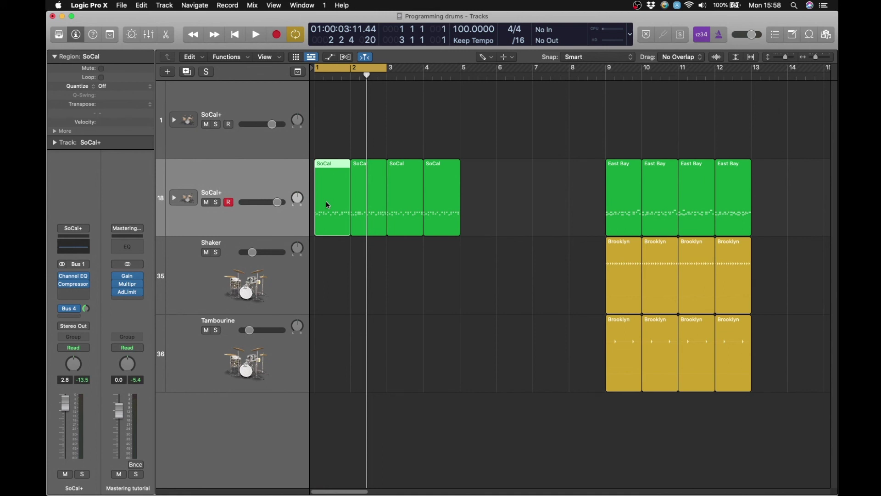
{"action": "key", "text": "space"}
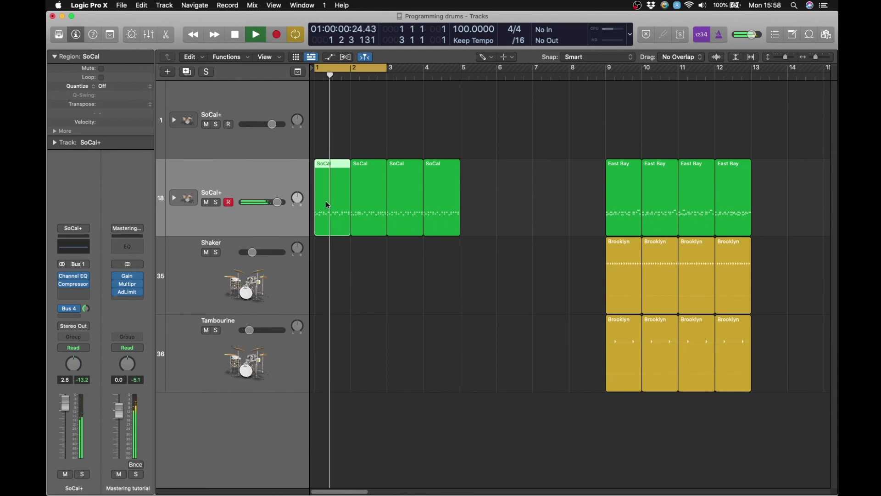
{"action": "key", "text": "space"}
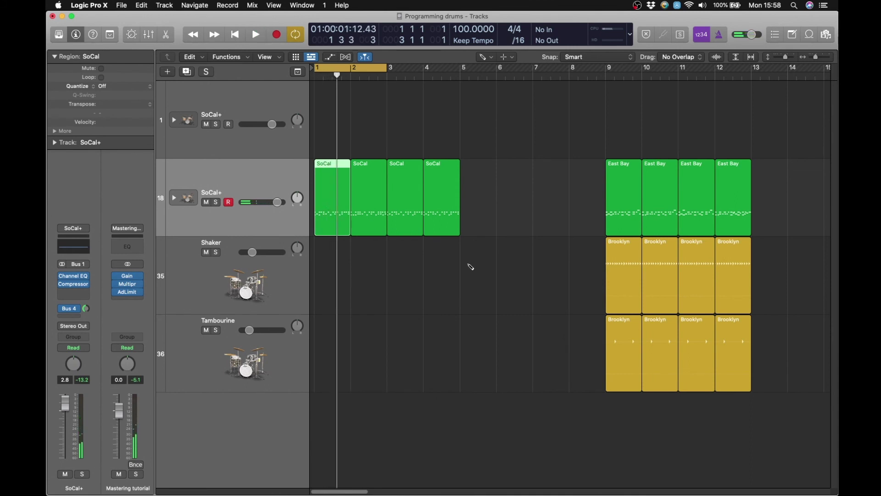
- Set the cycle range to bars 9 to 12 and select the East Bay region in bar 12
{"action": "left_click", "coordinate": [368, 67]}
{"action": "left_click_drag", "start_coordinate": [608, 74], "coordinate": [752, 73]}
{"action": "left_click", "coordinate": [620, 206]}
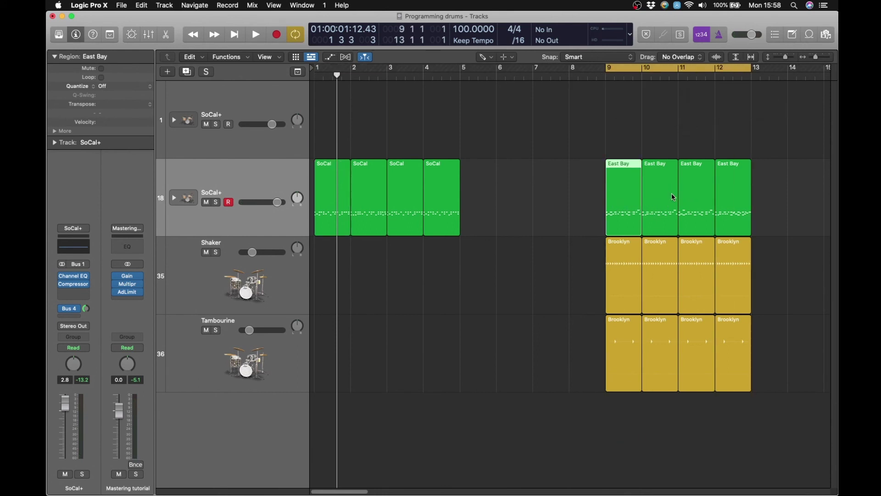
{"action": "left_click", "coordinate": [737, 196]}
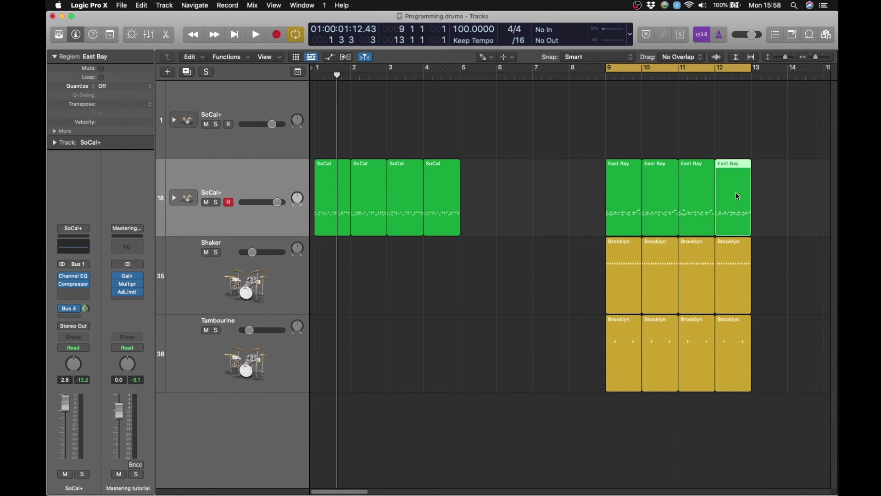
- Set the cycle range to bar 12 and play its East Bay region in the Piano Roll with the whole bar in view
{"action": "left_click_drag", "start_coordinate": [718, 68], "coordinate": [759, 77]}
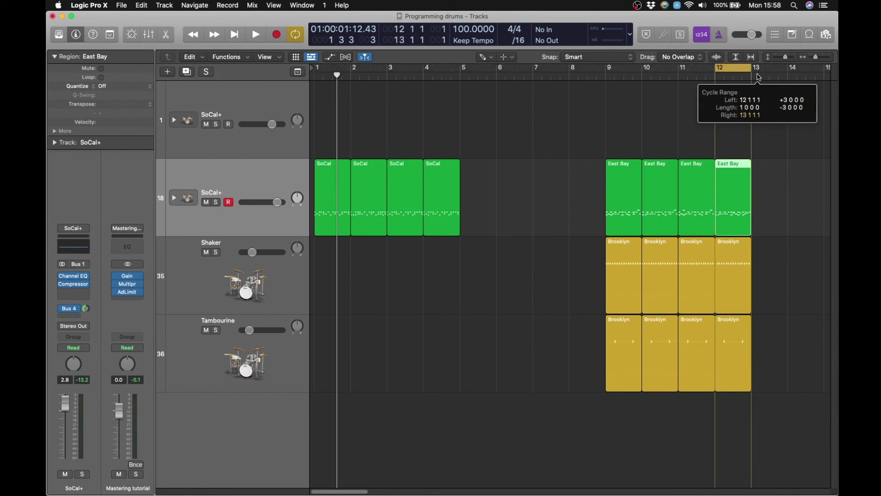
{"action": "double_click", "coordinate": [734, 195]}
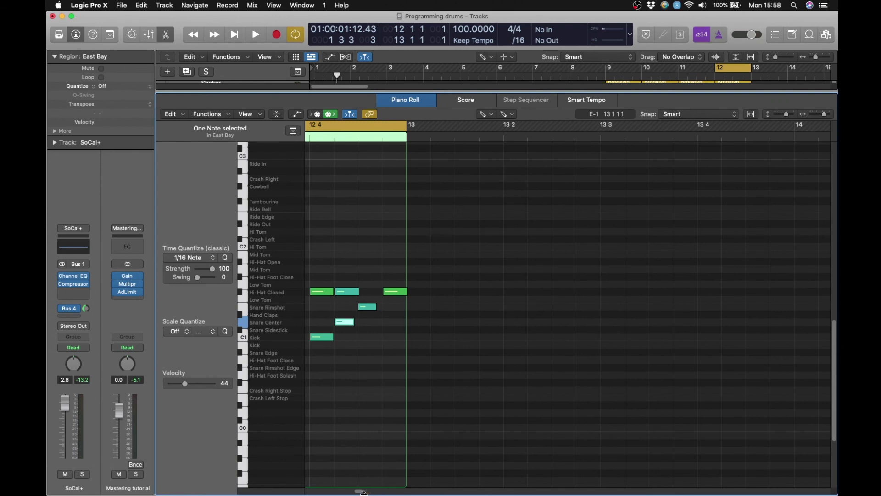
{"action": "scroll", "coordinate": [361, 493], "scroll_direction": "left", "scroll_amount": 10}
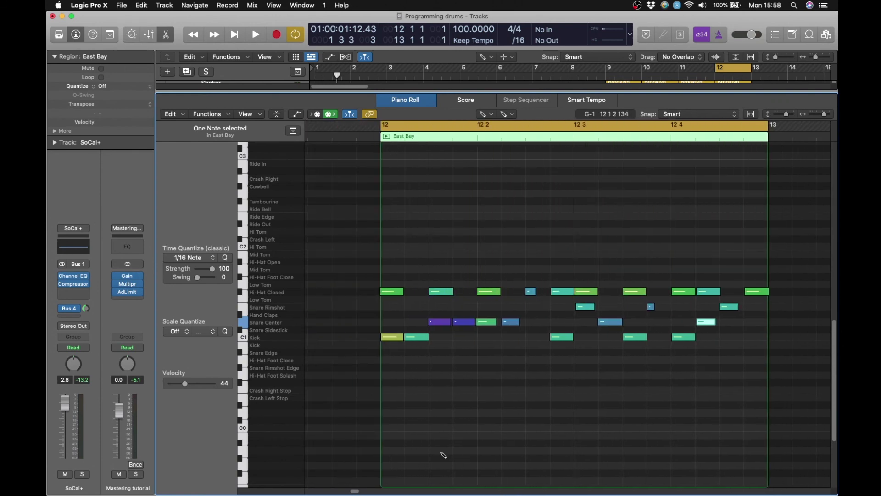
{"action": "key", "text": "space"}
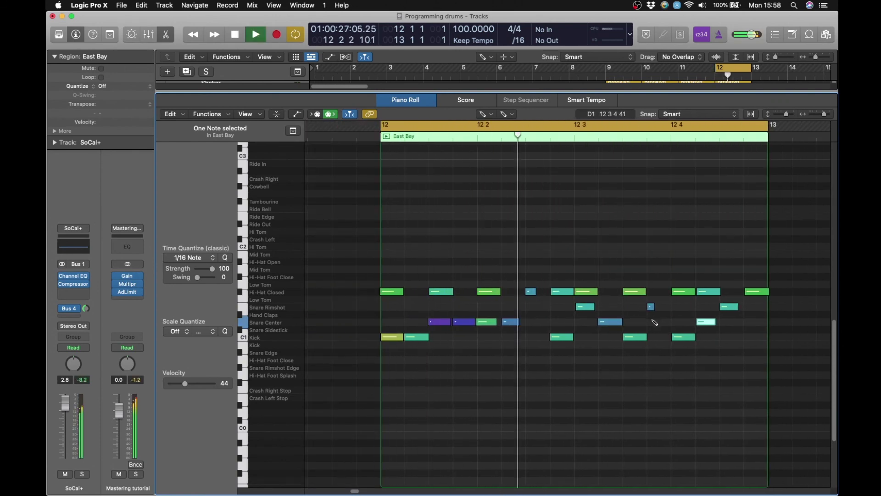
{"action": "key", "text": "space"}
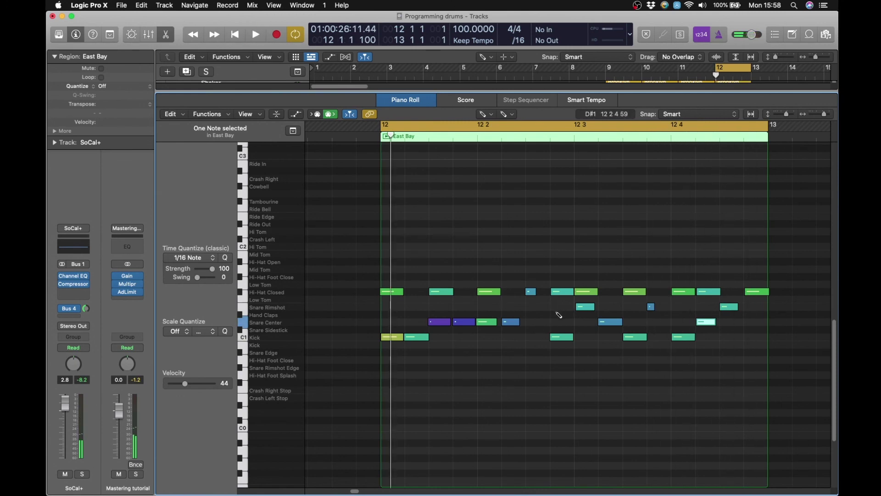
- Highlight all Snare Center notes and all Snare Rimshot notes in the East Bay region, and close the editor
{"action": "left_click", "coordinate": [243, 323]}
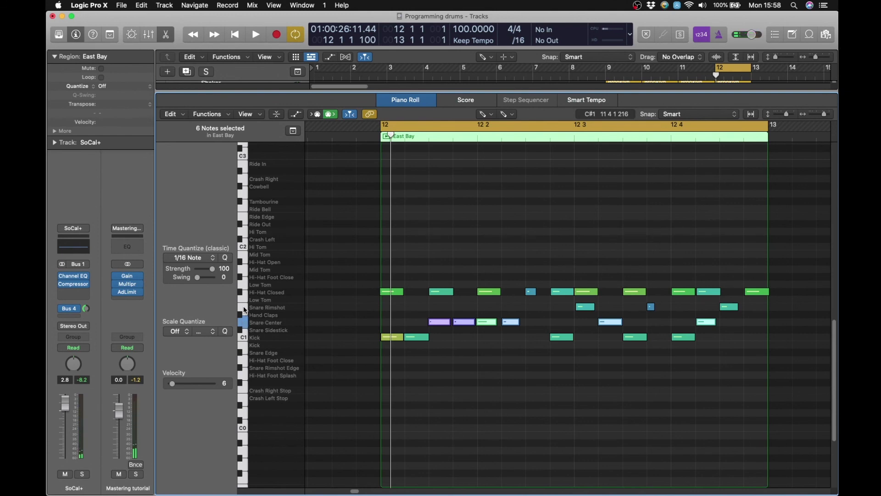
{"action": "left_click", "coordinate": [243, 307]}
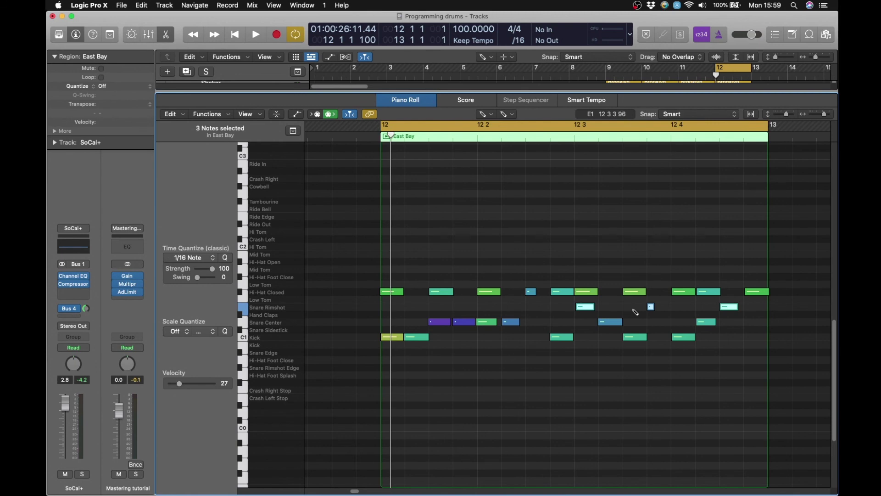
{"action": "key", "text": "x"}
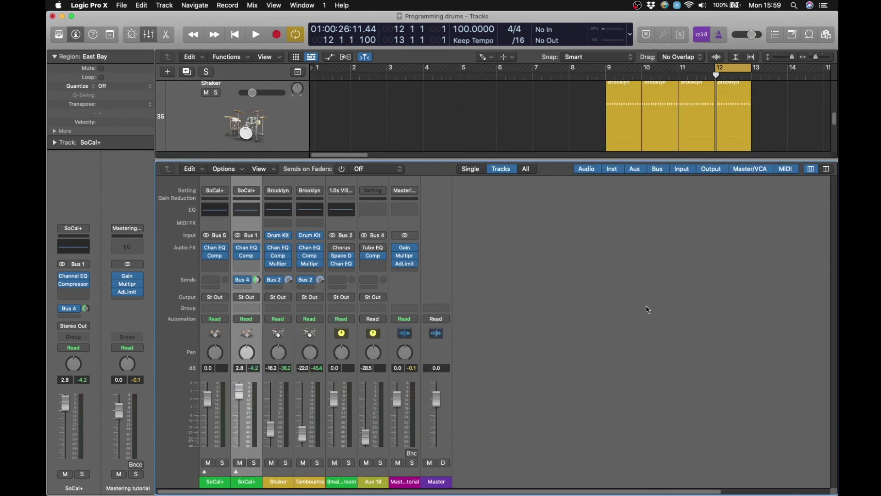
{"action": "key", "text": "x"}
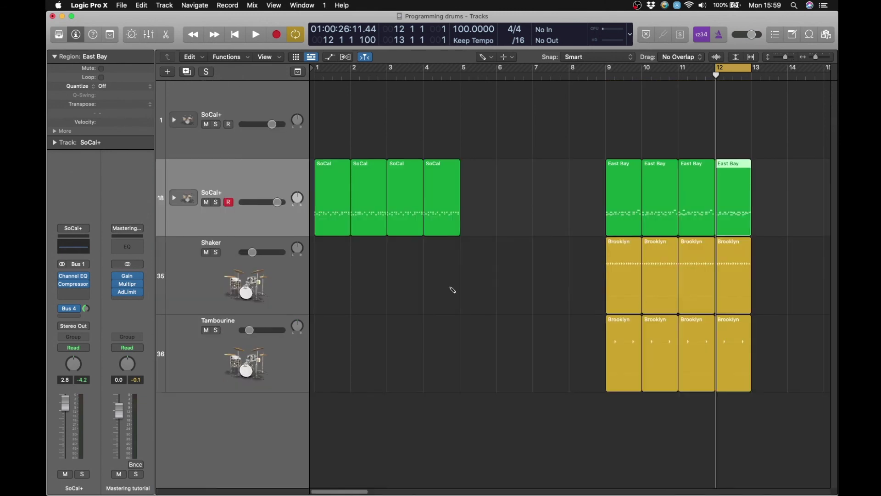
- Solo the Shaker track and play bar 12
{"action": "left_click", "coordinate": [306, 279]}
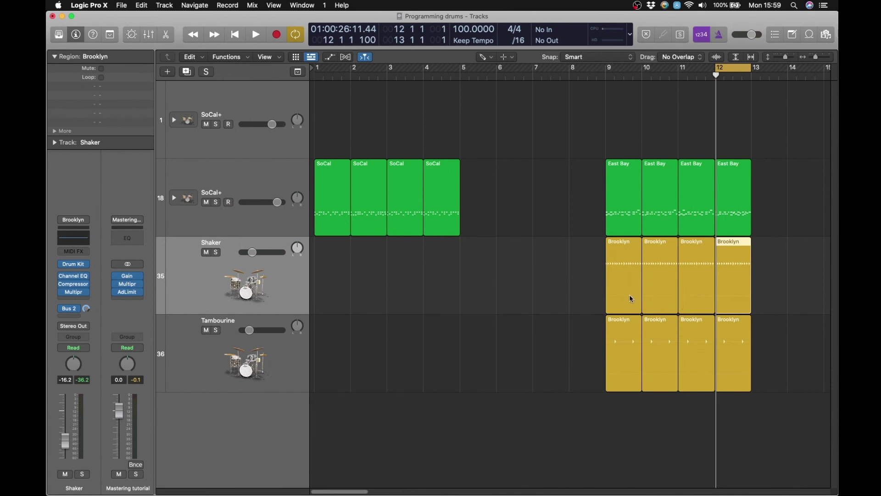
{"action": "left_click", "coordinate": [216, 253]}
{"action": "key", "text": "space"}
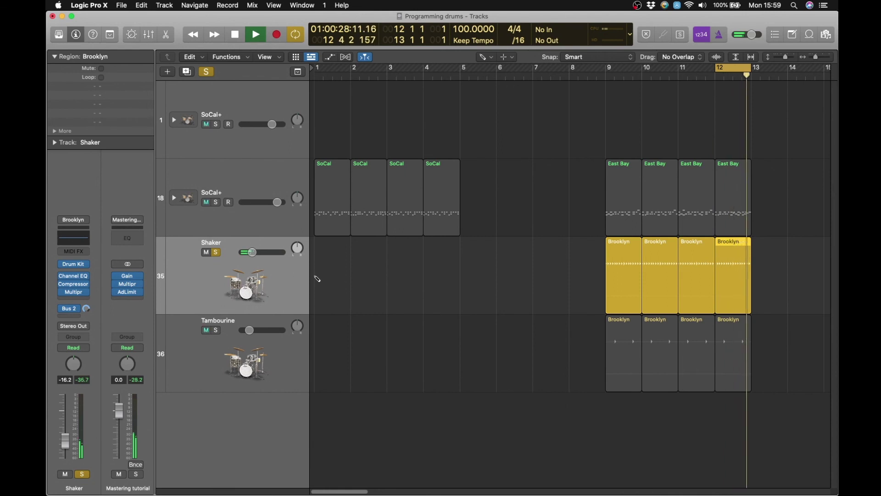
{"action": "key", "text": "space"}
- Solo the Tambourine track along with the Shaker, play bar 12, and take both tracks out of solo
{"action": "left_click", "coordinate": [215, 330]}
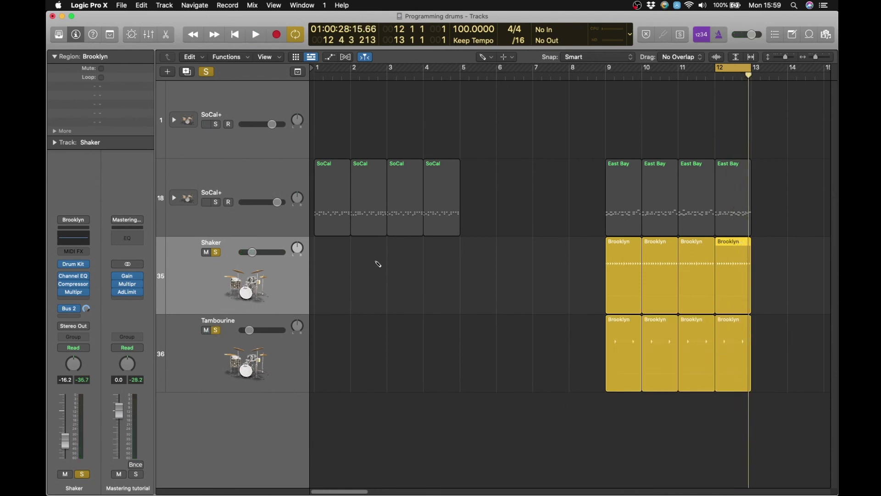
{"action": "key", "text": "space"}
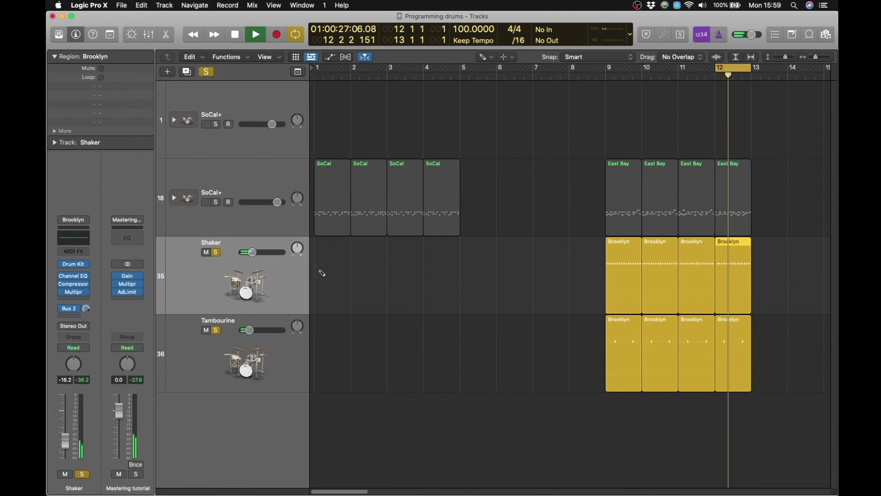
{"action": "key", "text": "space"}
{"action": "left_click", "coordinate": [215, 251]}
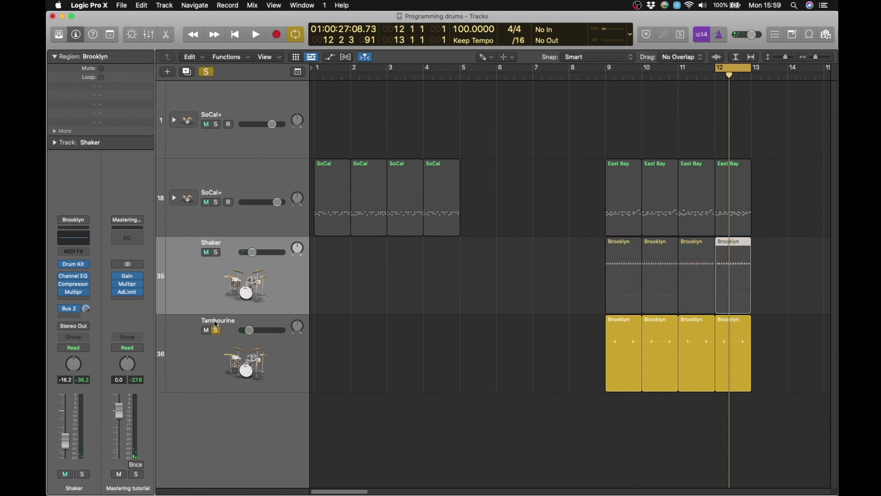
{"action": "left_click", "coordinate": [215, 330]}
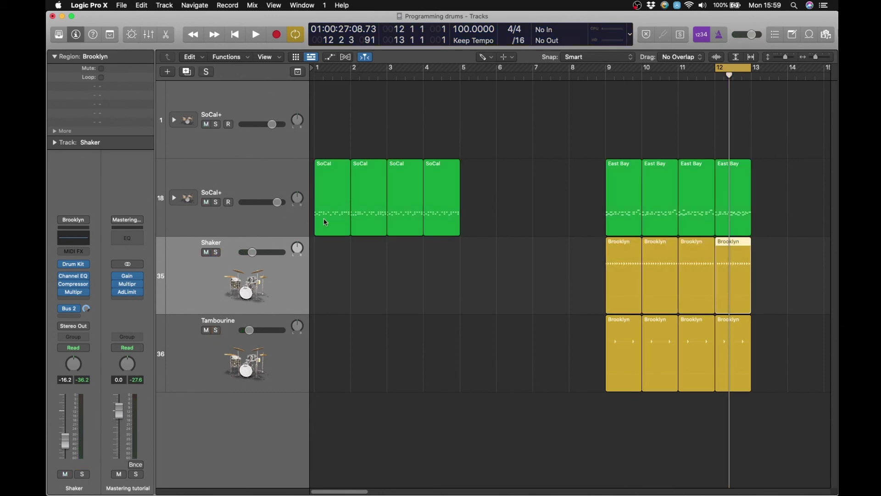
- Set the cycle range to bars 9 to 12 and play the East Bay groove with shaker and tambourine
{"action": "left_click_drag", "start_coordinate": [609, 73], "coordinate": [759, 86]}
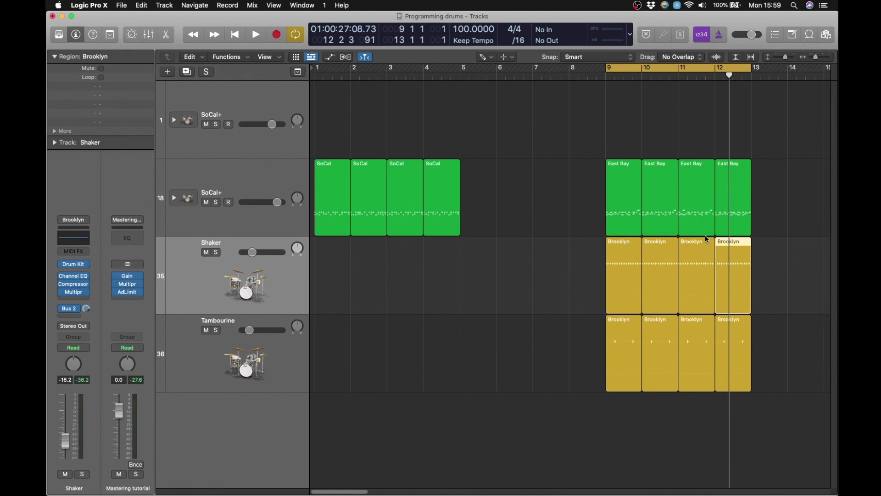
{"action": "key", "text": "space"}
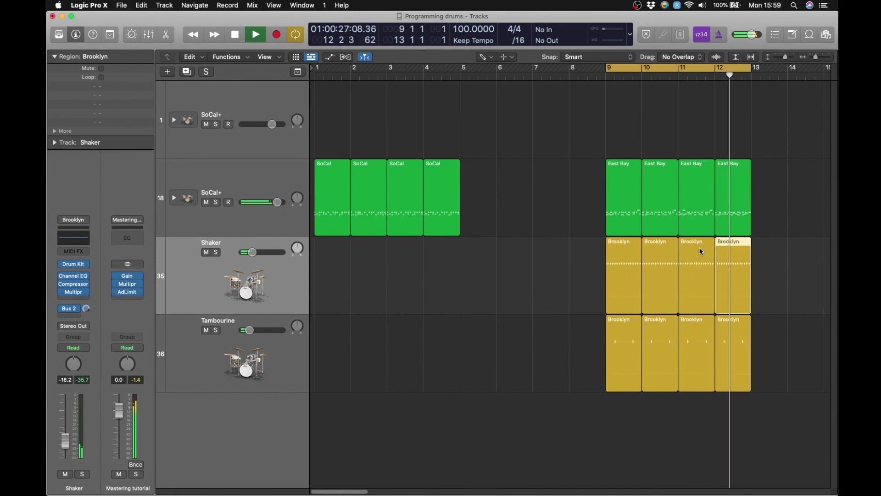
{"action": "key", "text": "space"}
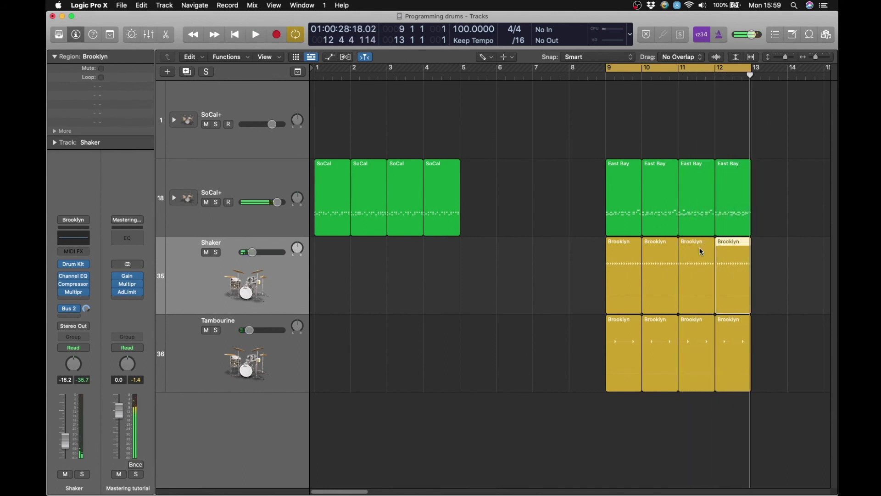
- Undo the stray region drawn on the Shaker track after bar 12 and switch to the Pointer tool
{"action": "left_click", "coordinate": [772, 260]}
{"action": "key", "text": "super+z"}
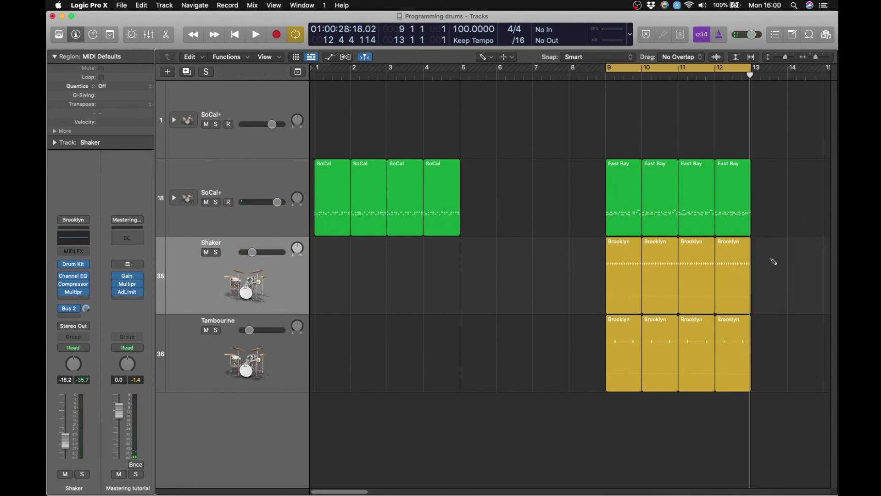
{"action": "key", "text": "t"}
{"action": "key", "text": "t"}
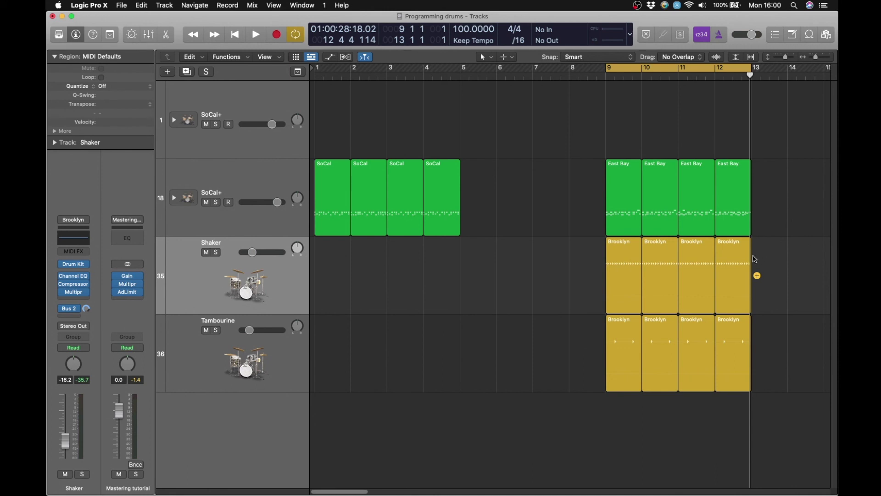